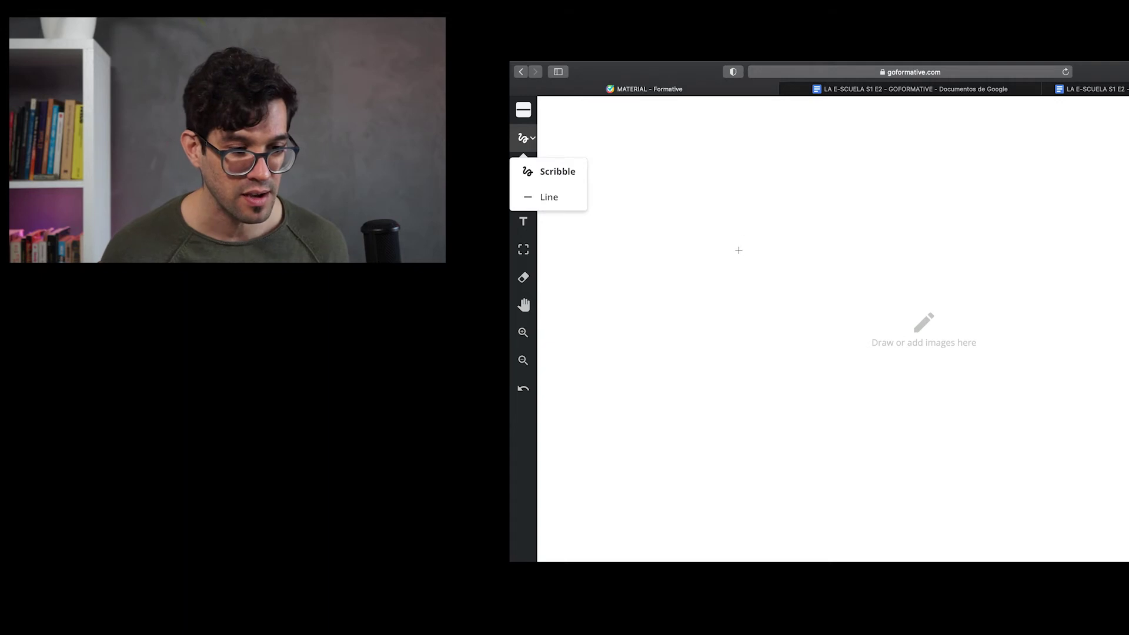
Handwrite "hola" with the Scribble tool on the Show Your Work question's background and close the drawing canvas
mouse_move(716, 209)
left_mouse_down()
mouse_move(725, 352)
mouse_move(836, 322)
mouse_move(900, 201)
mouse_move(946, 254)
left_mouse_up()
left_click_drag(968, 302, 1011, 255)
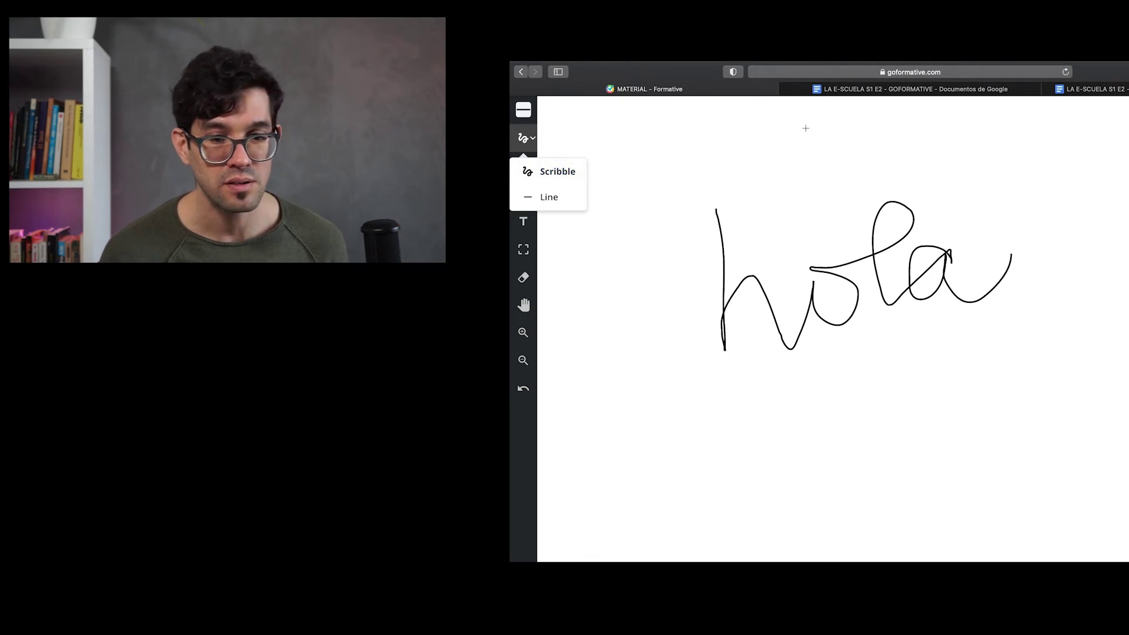
key("Escape")
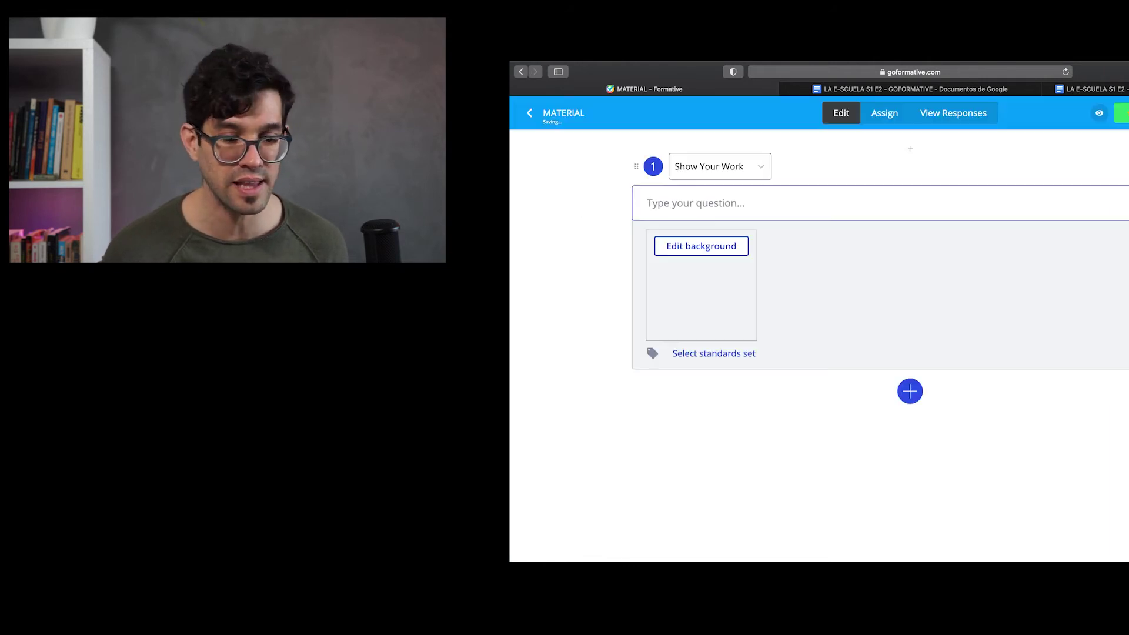
Capture a screenshot of textbook exercise 14 with its five items, and switch back to Formative
left_click(911, 392)
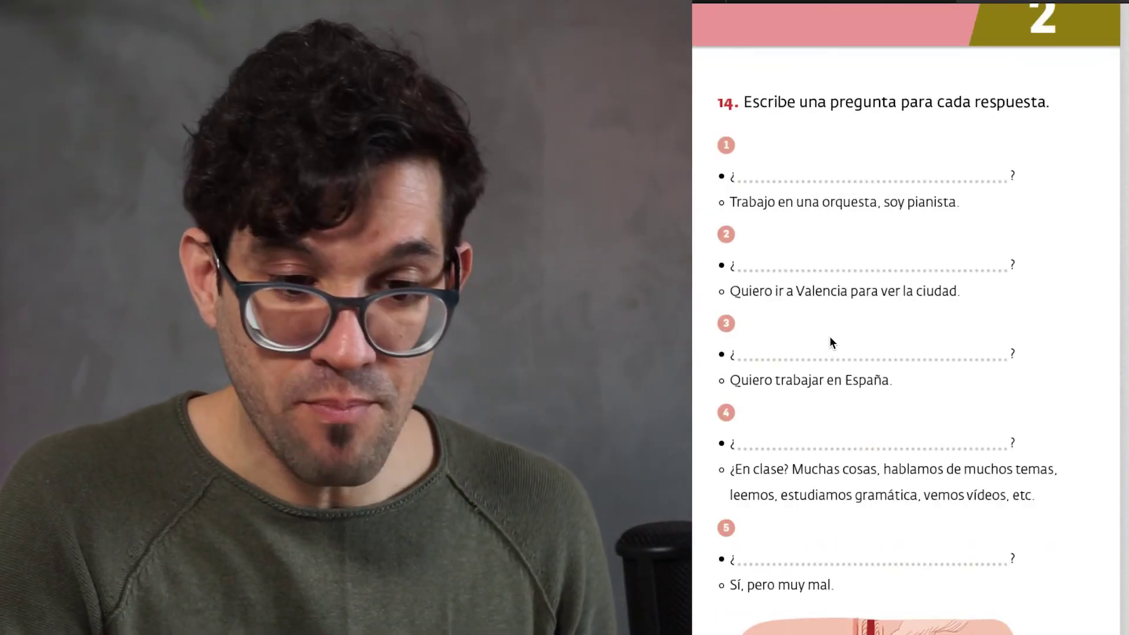
key("super+shift+4")
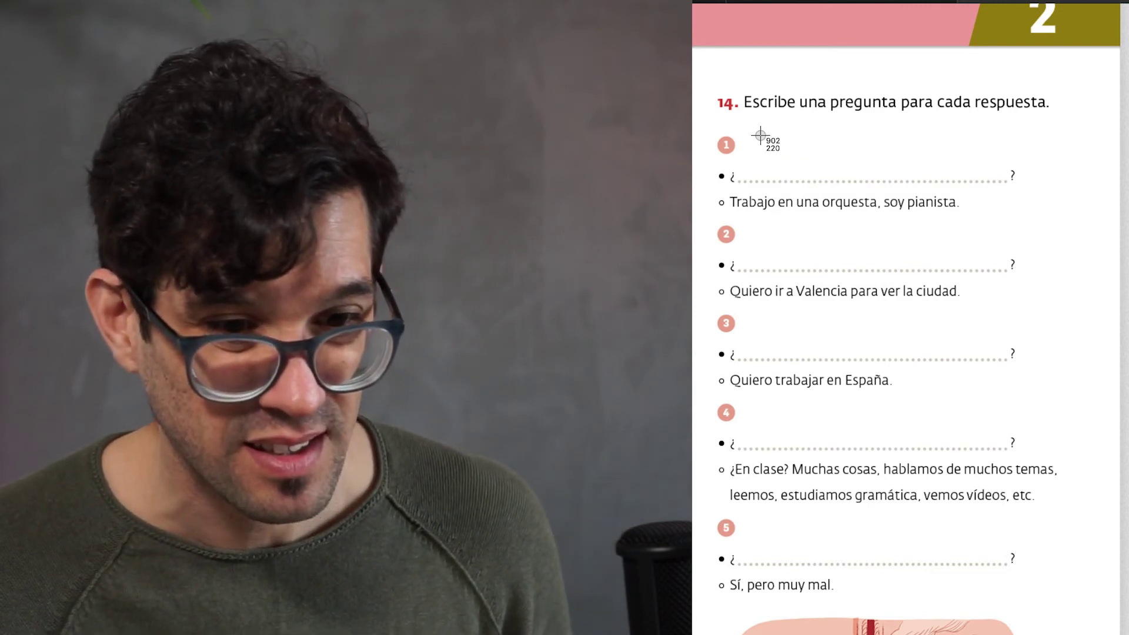
left_click_drag(707, 79, 1072, 605)
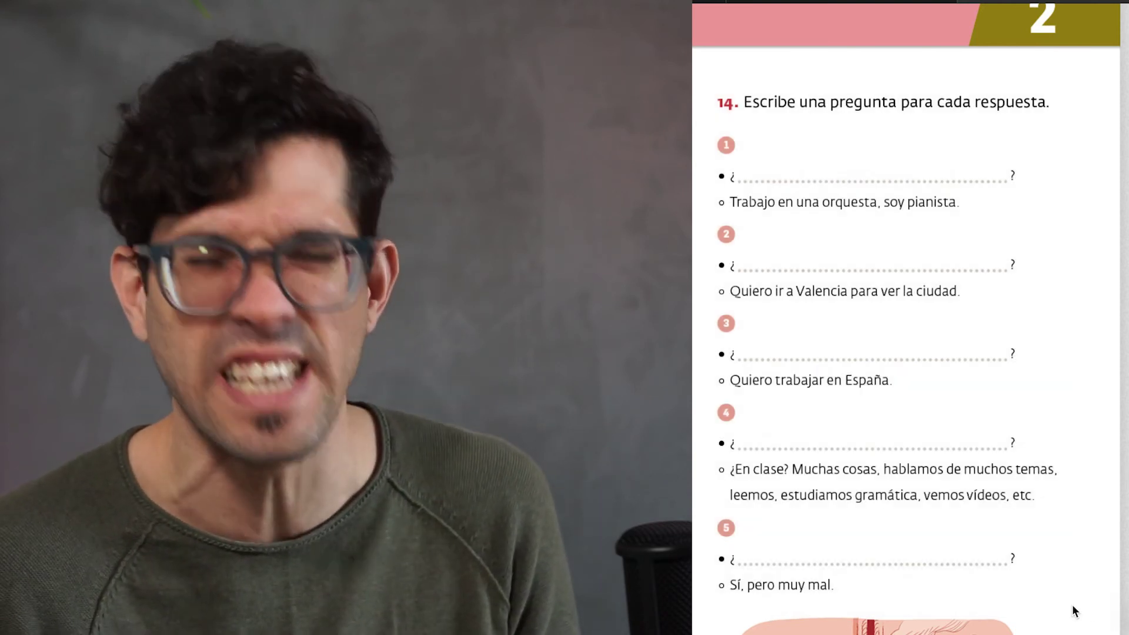
key("super+Tab")
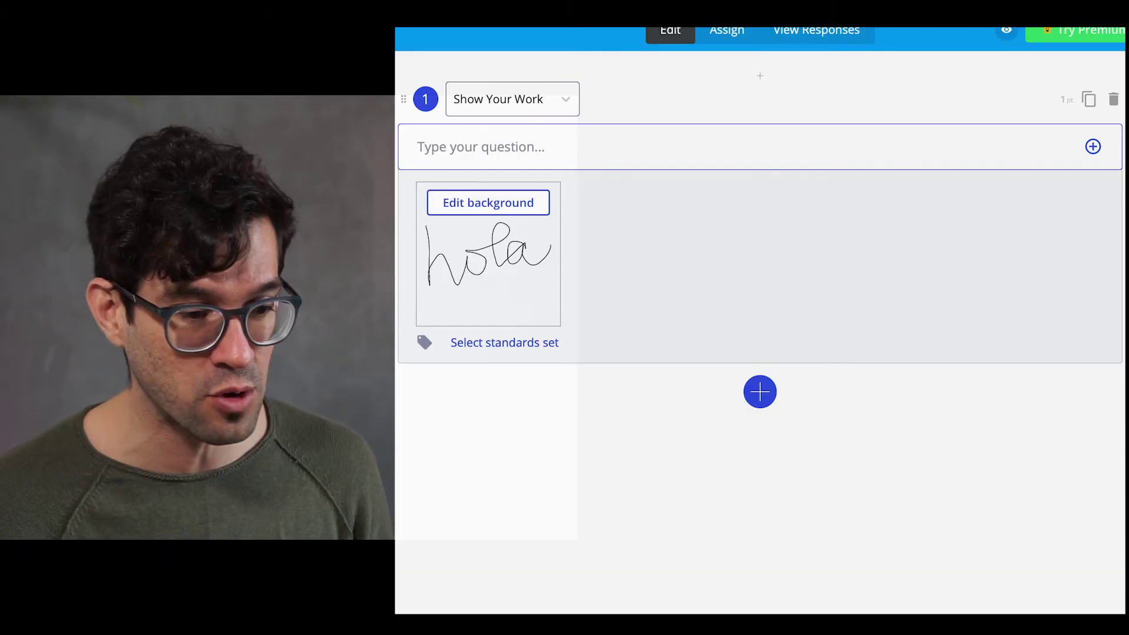
Add an enhanced document item below question 1 and upload the exercise screenshot from the Desktop as its picture
left_click(758, 402)
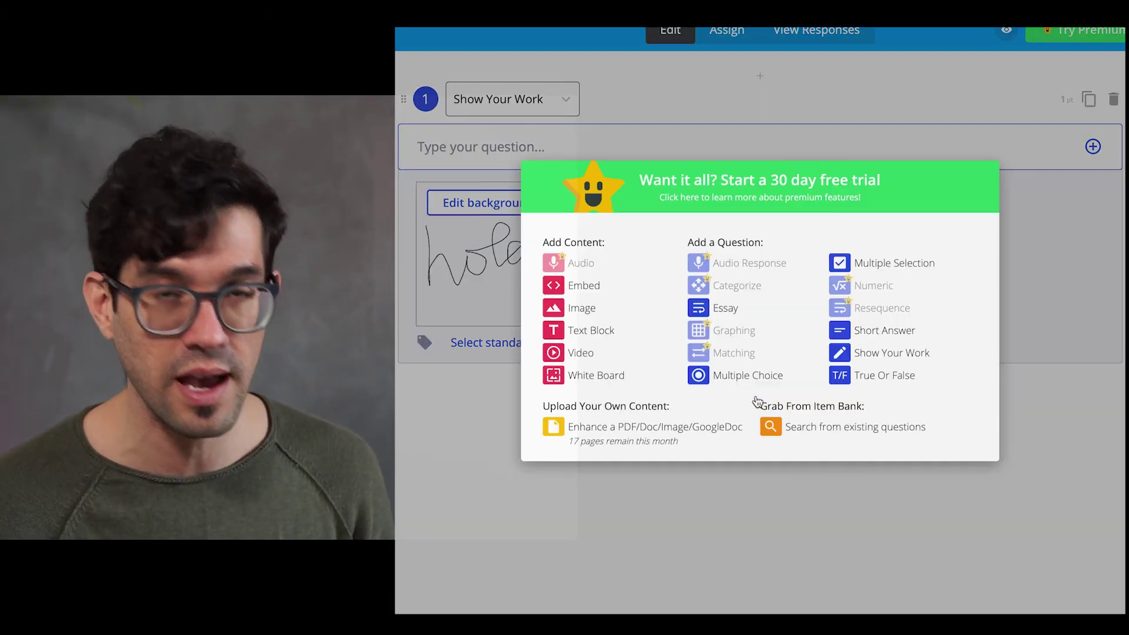
left_click(627, 441)
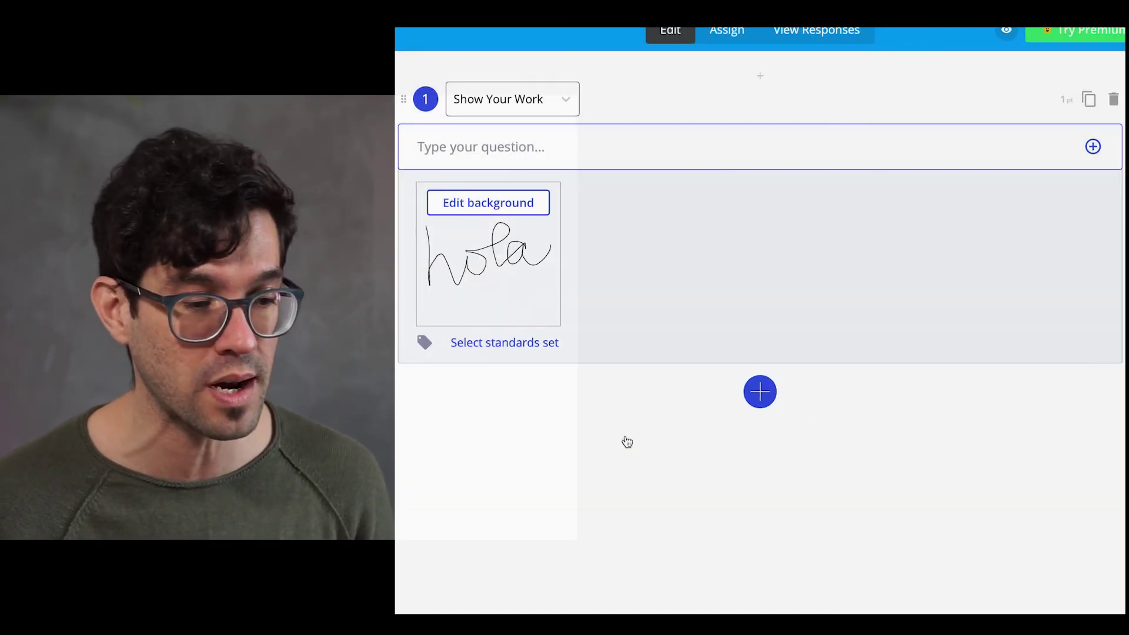
left_click(574, 386)
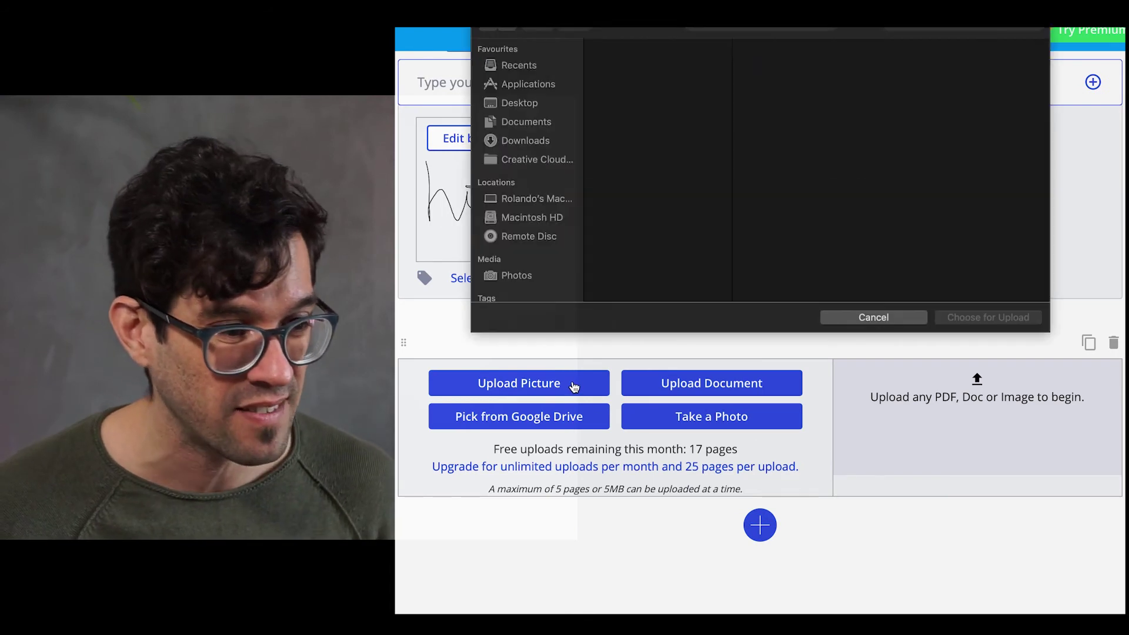
left_click(528, 106)
left_click(656, 63)
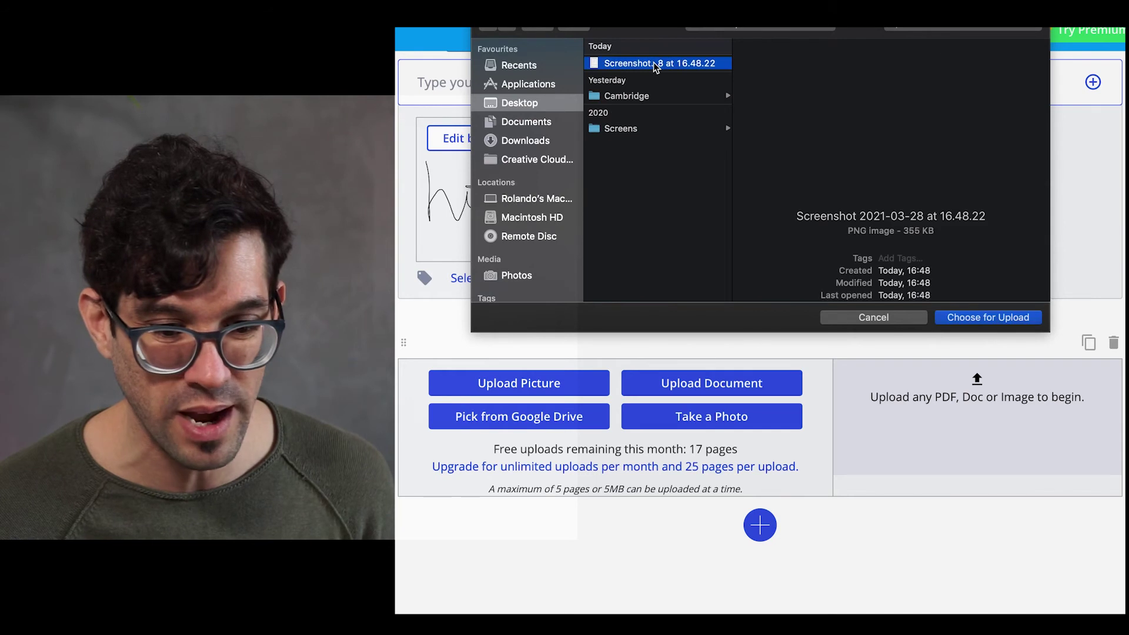
left_click(990, 321)
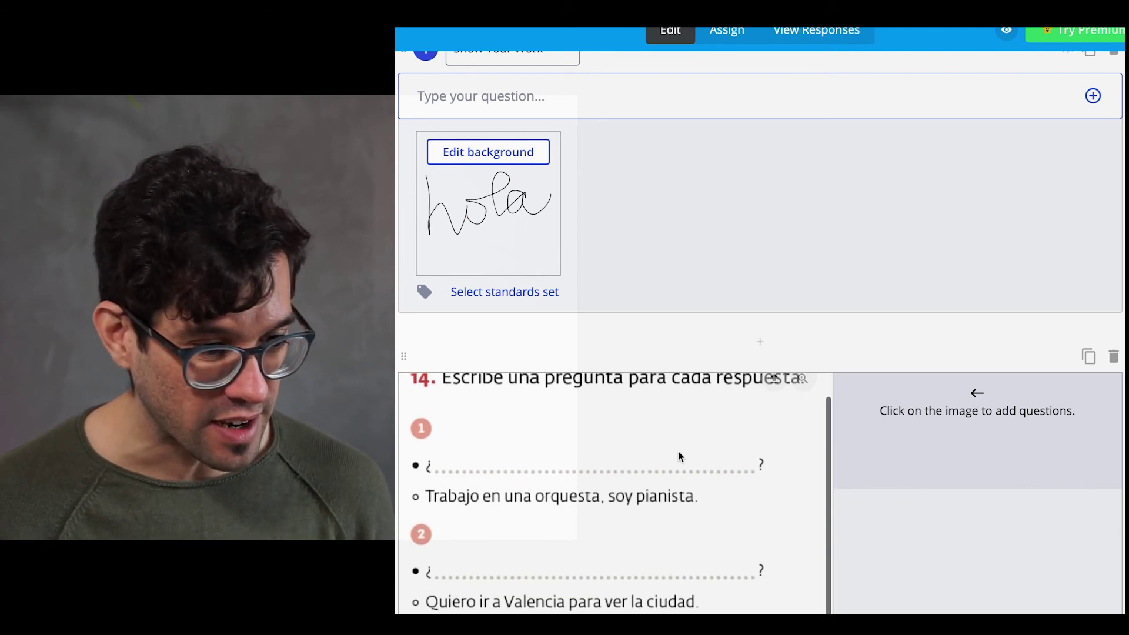
Place a Short Answer question on item 1 of the uploaded exercise with the text "Escribe una pregunta para esta respuesta."
left_click(419, 429)
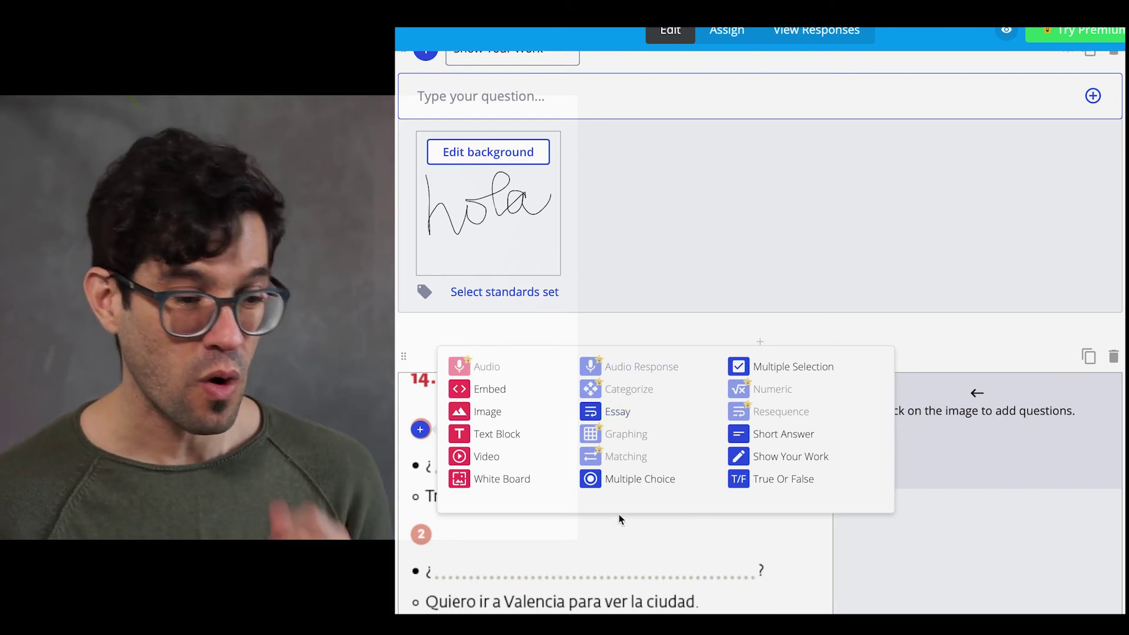
left_click(738, 436)
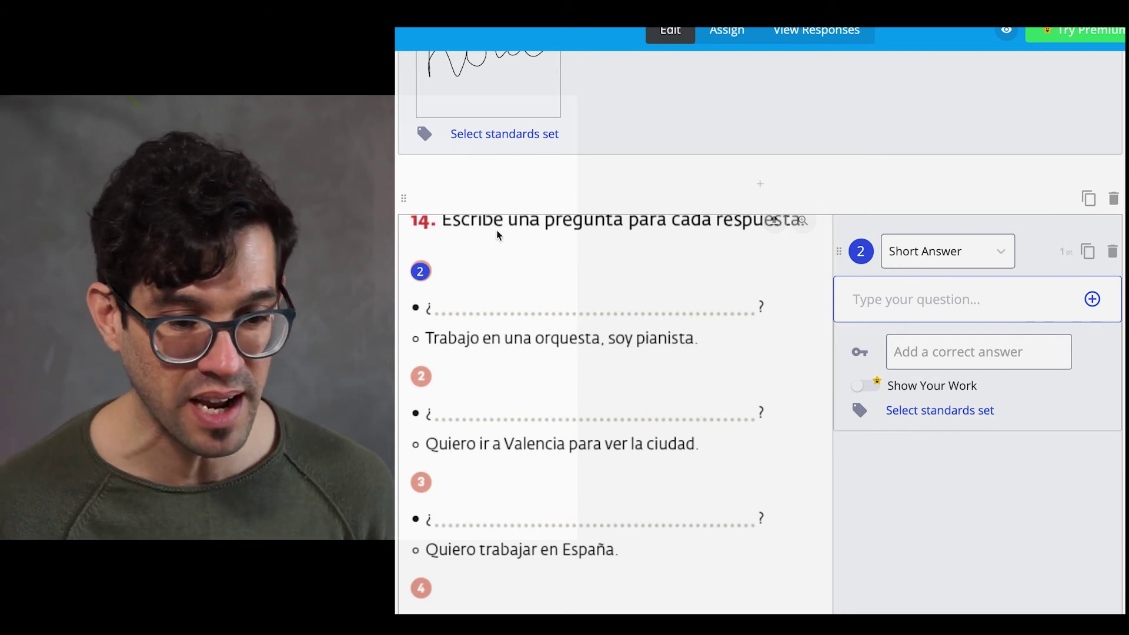
left_click(966, 301)
type("EWSCR")
key("BackSpace")
key("BackSpace")
key("BackSpace")
key("BackSpace")
type("scribe una pregu")
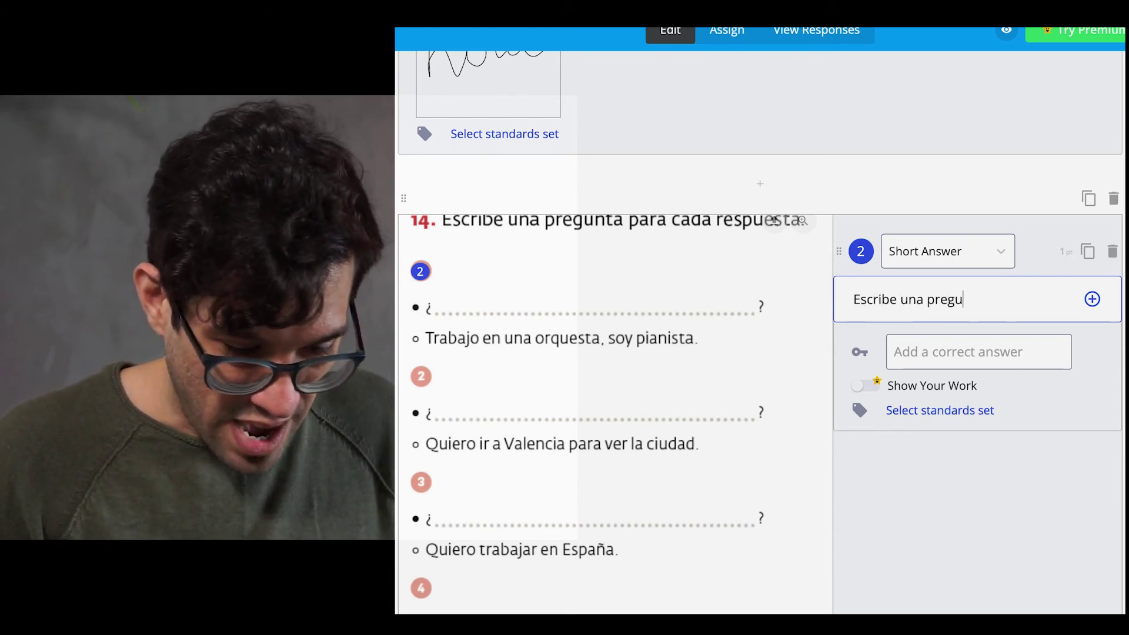
type("nta para e")
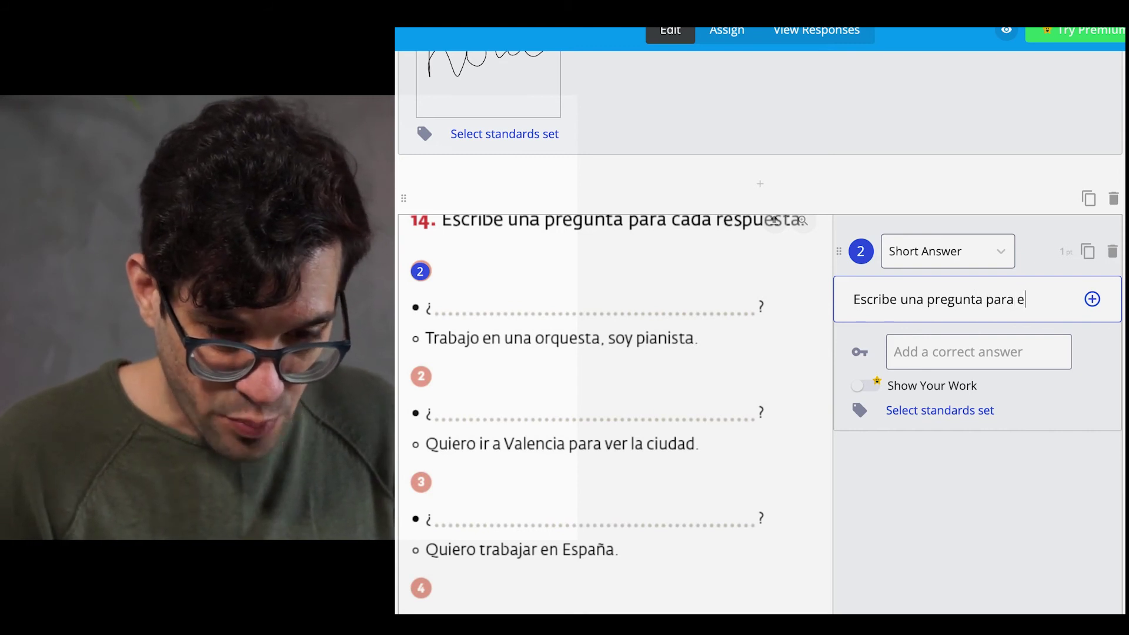
type("sta respues")
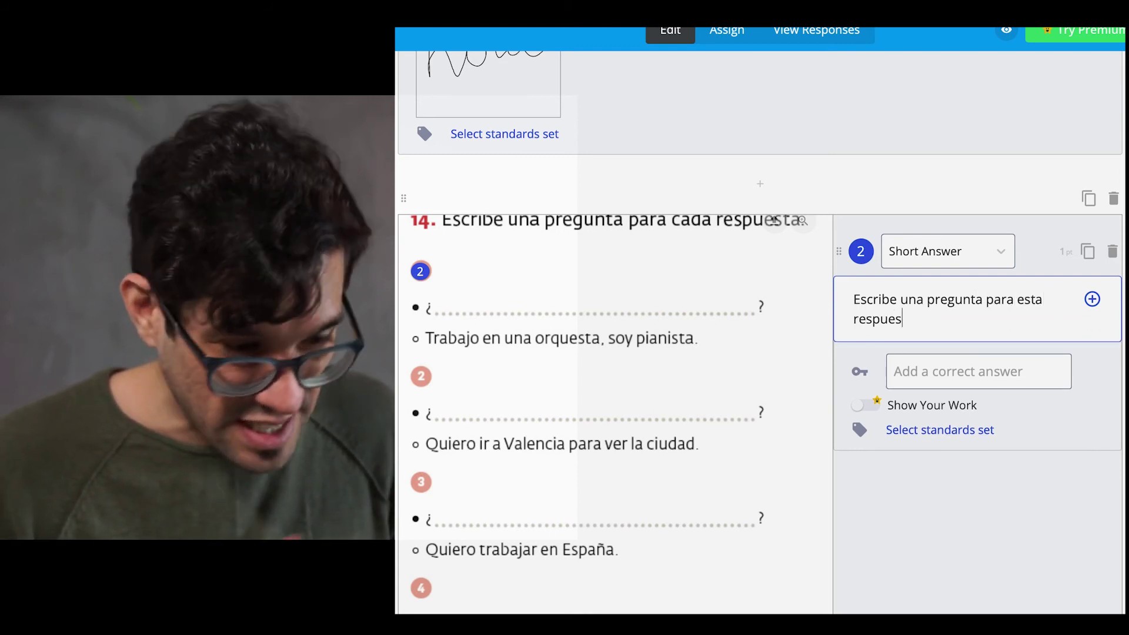
type("ta.")
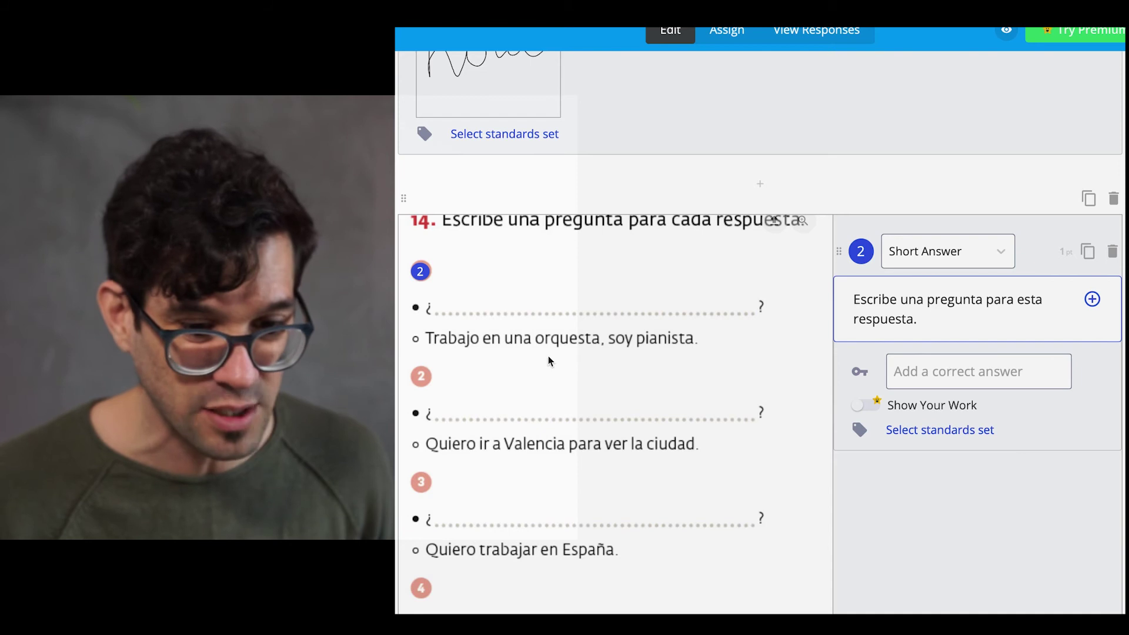
Enter "¿A qué te dedicas?" as the first correct answer of the Short Answer question
left_click(988, 377)
type("¿")
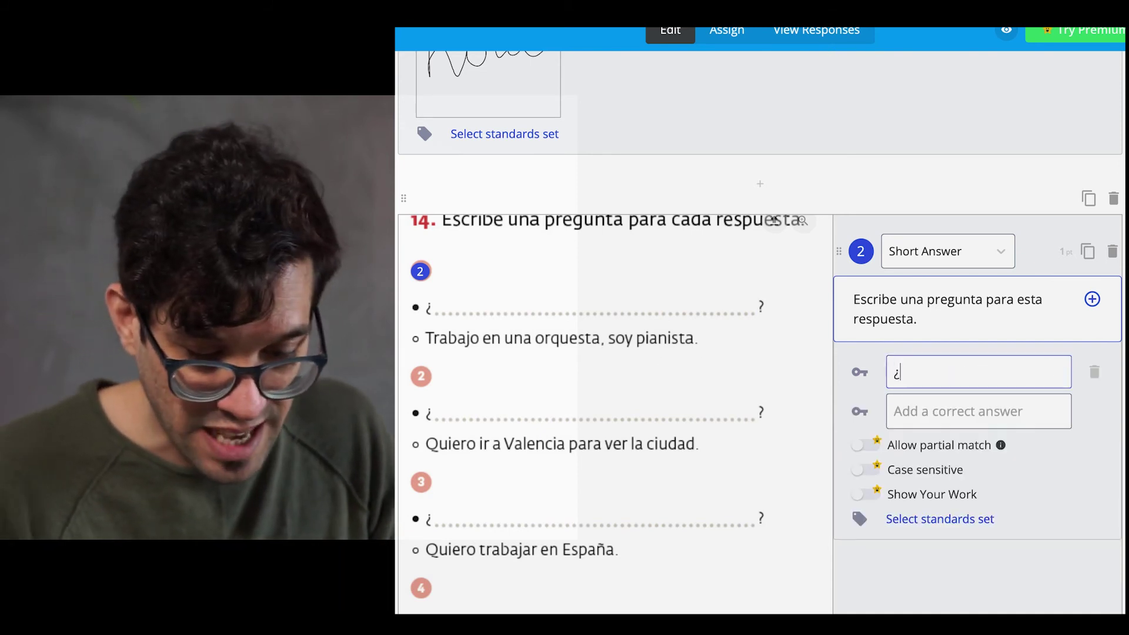
type("Qu")
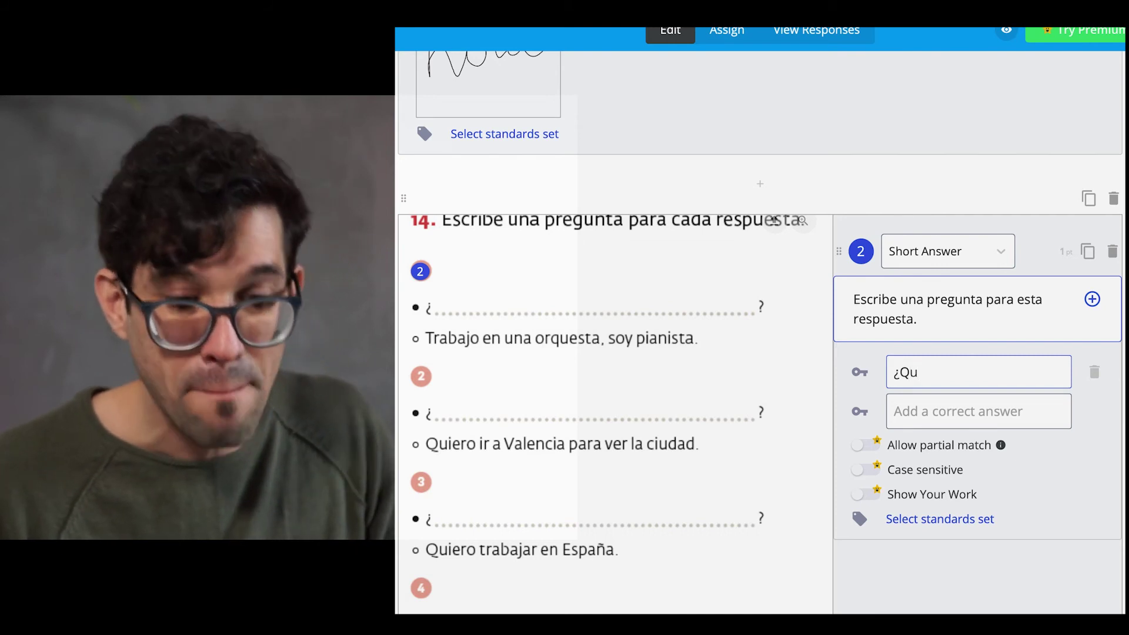
type("é te dec")
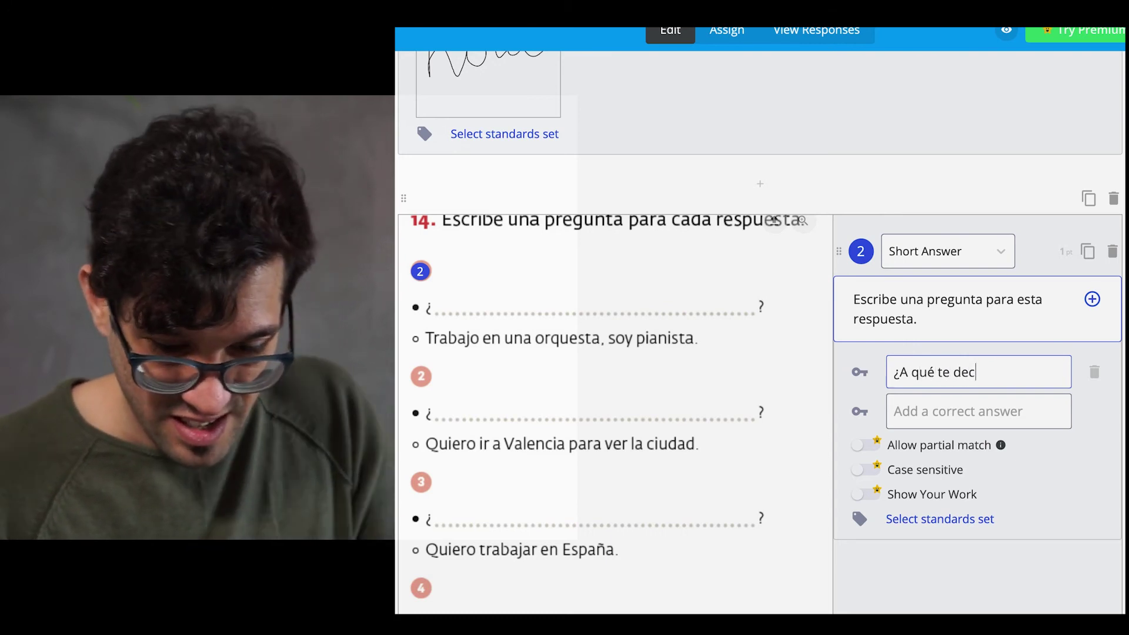
key("BackSpace")
type("dicas?")
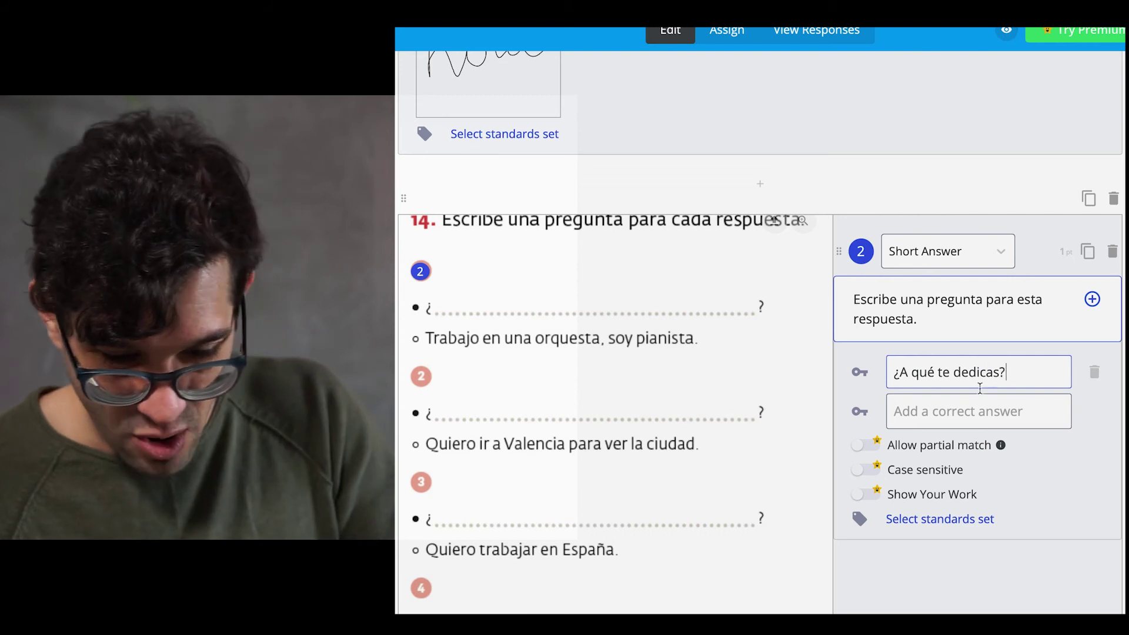
Add "¿En que trabajas?" as a second correct answer to the Short Answer question
left_click(955, 414)
type("¿")
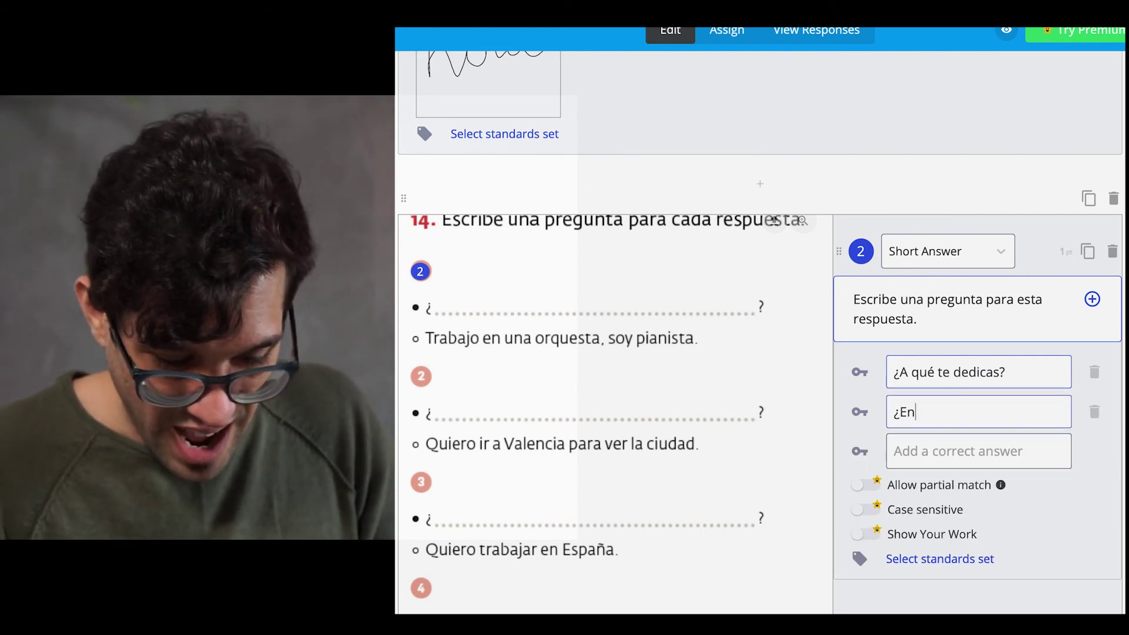
type("en")
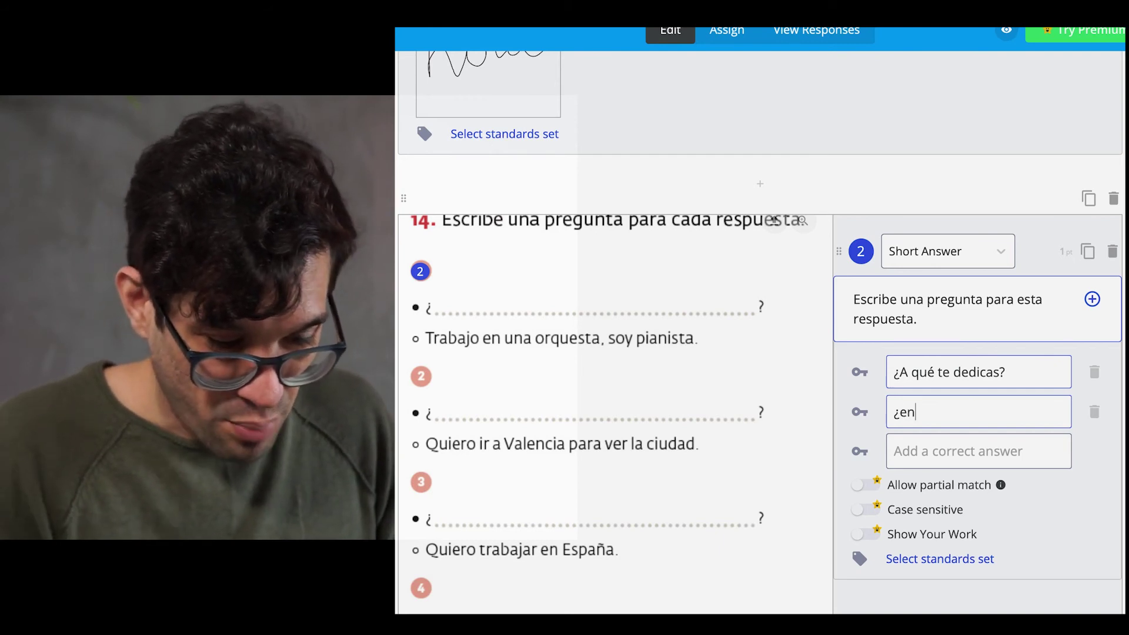
type(" que trabajas?")
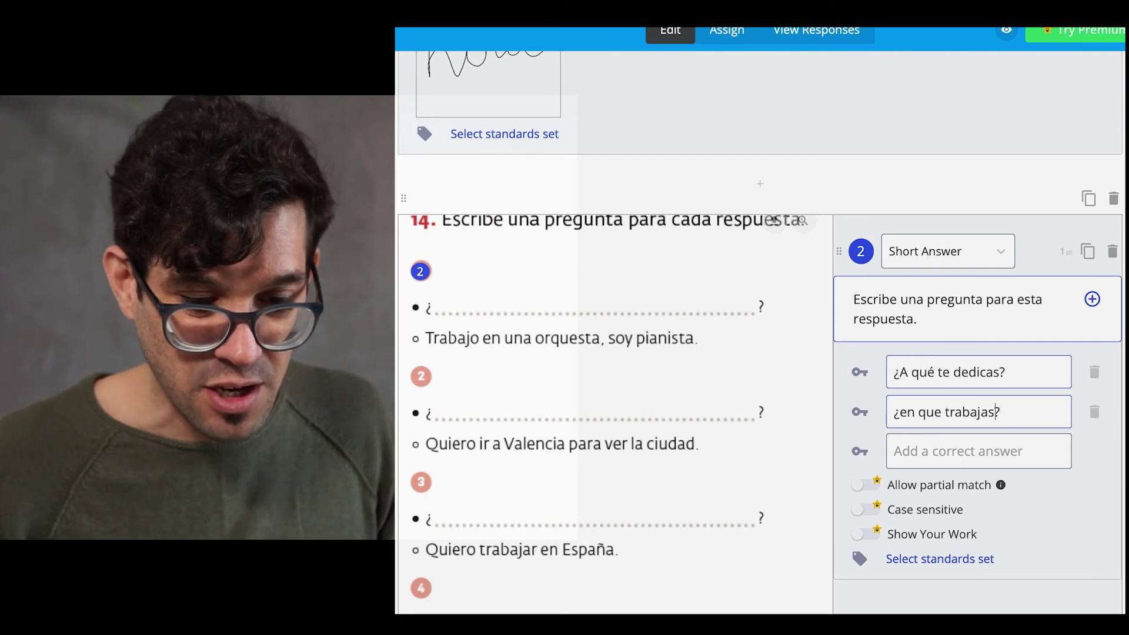
left_click(905, 412)
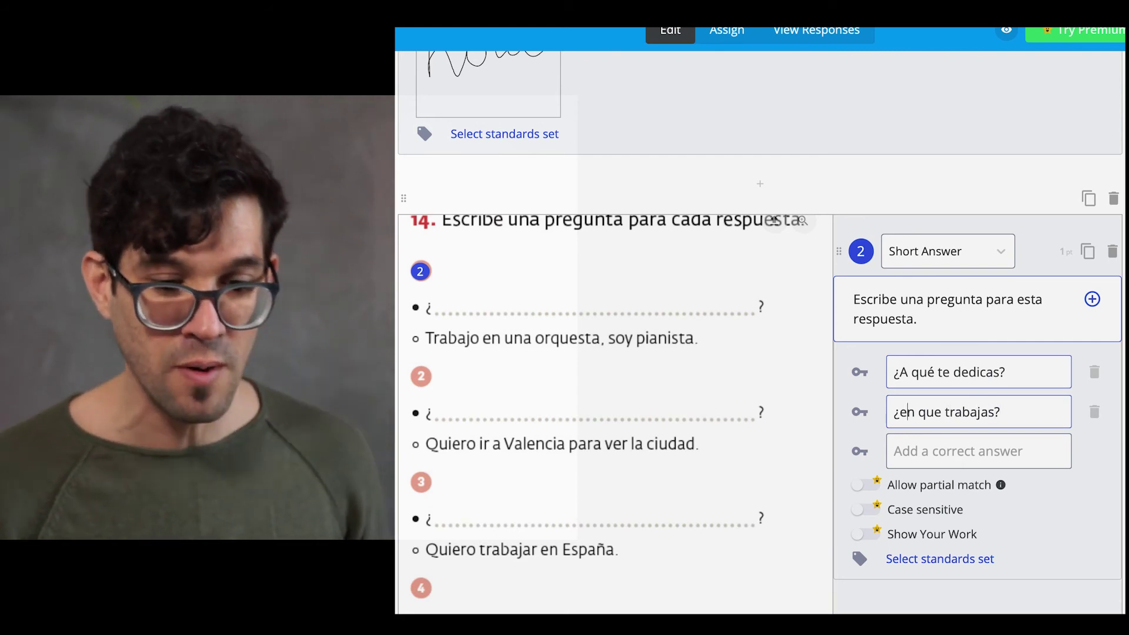
key("BackSpace")
type("E")
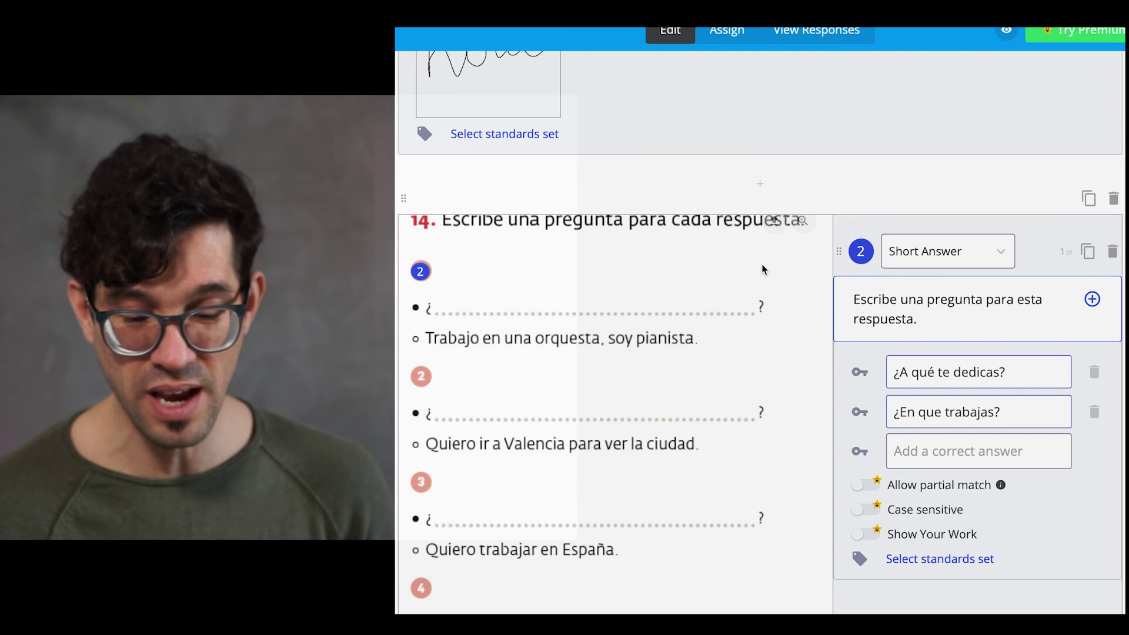
Duplicate the Short Answer question four times to create questions 3 to 6
left_click(1088, 258)
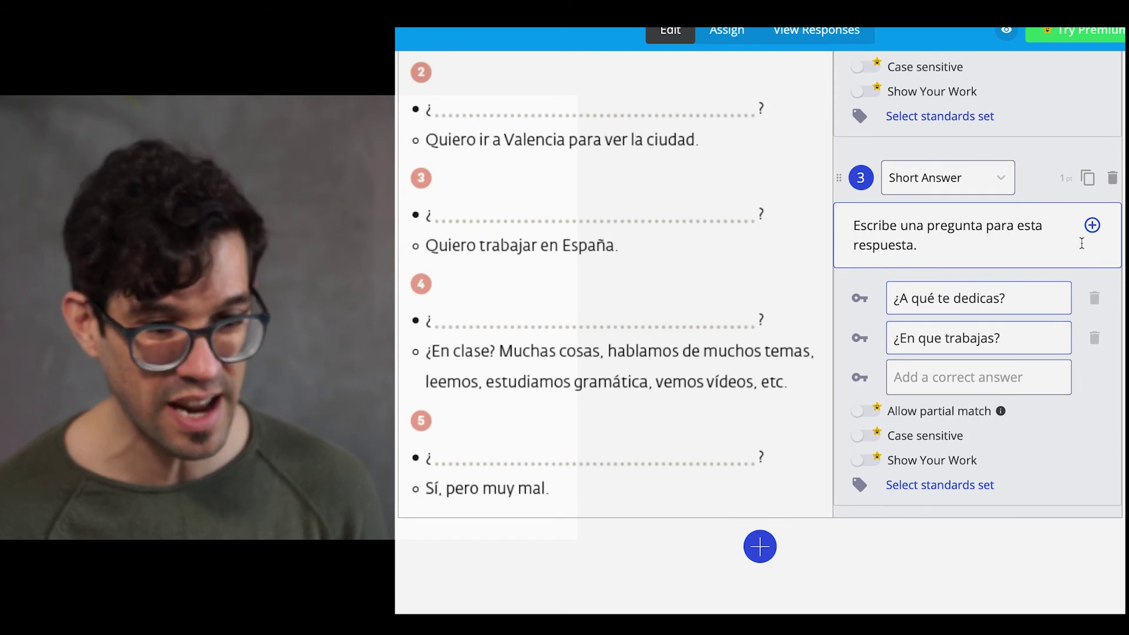
double_click(1089, 179)
left_click(1089, 179)
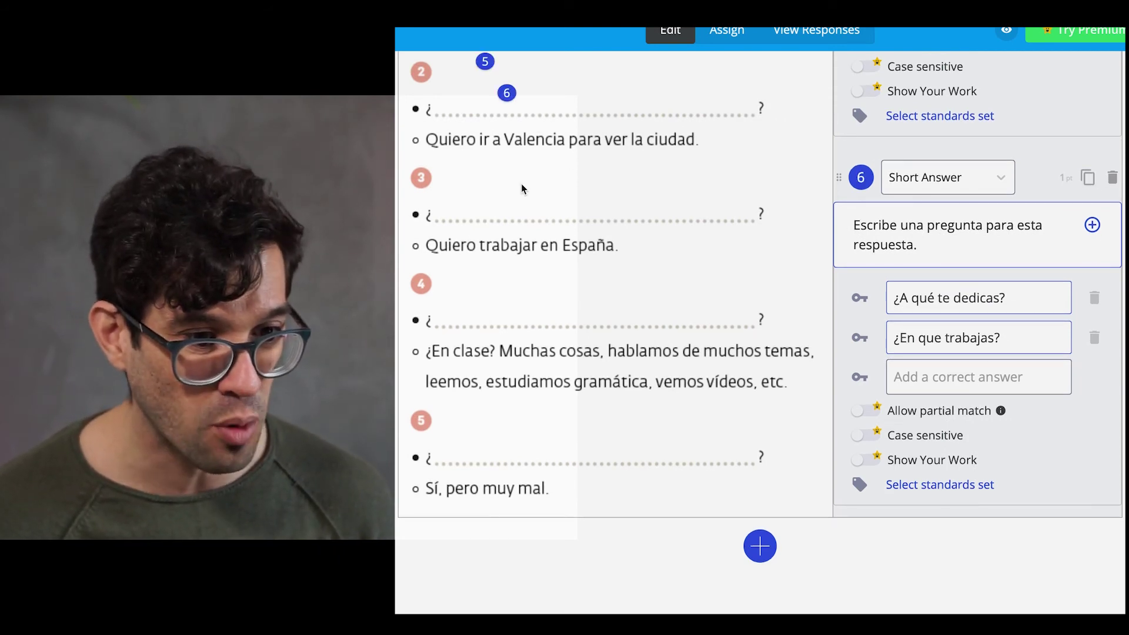
Move the question markers 3, 4, 5 and 6 on the image onto exercise items 2, 3, 4 and 5 respectively
scroll(521, 184, "up", 1)
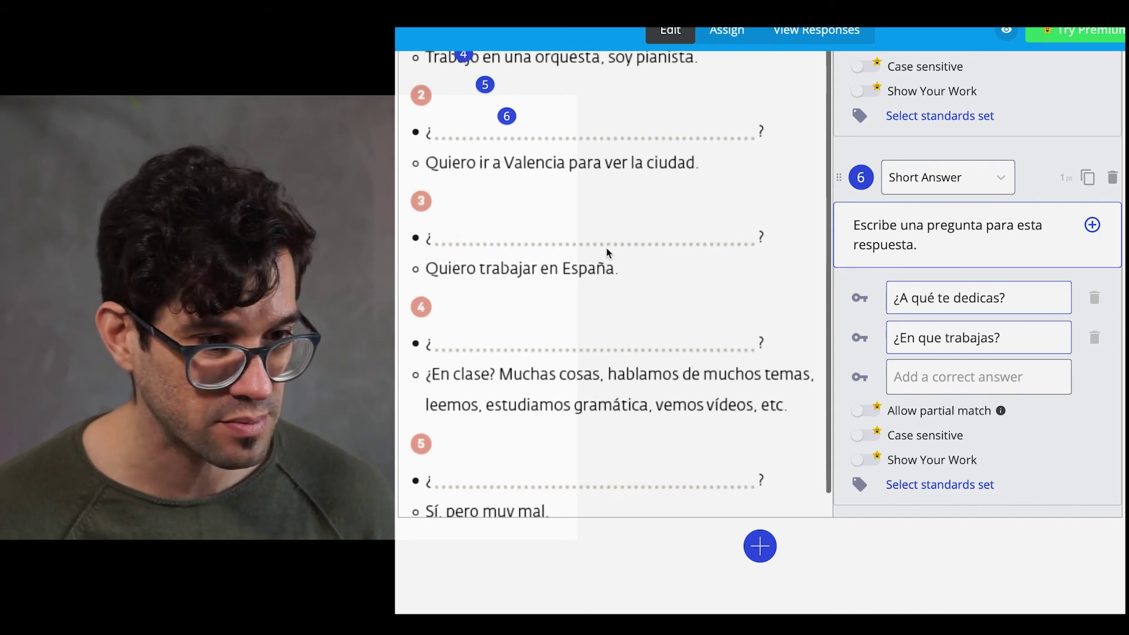
key("super+shift+backslash")
left_click(455, 138)
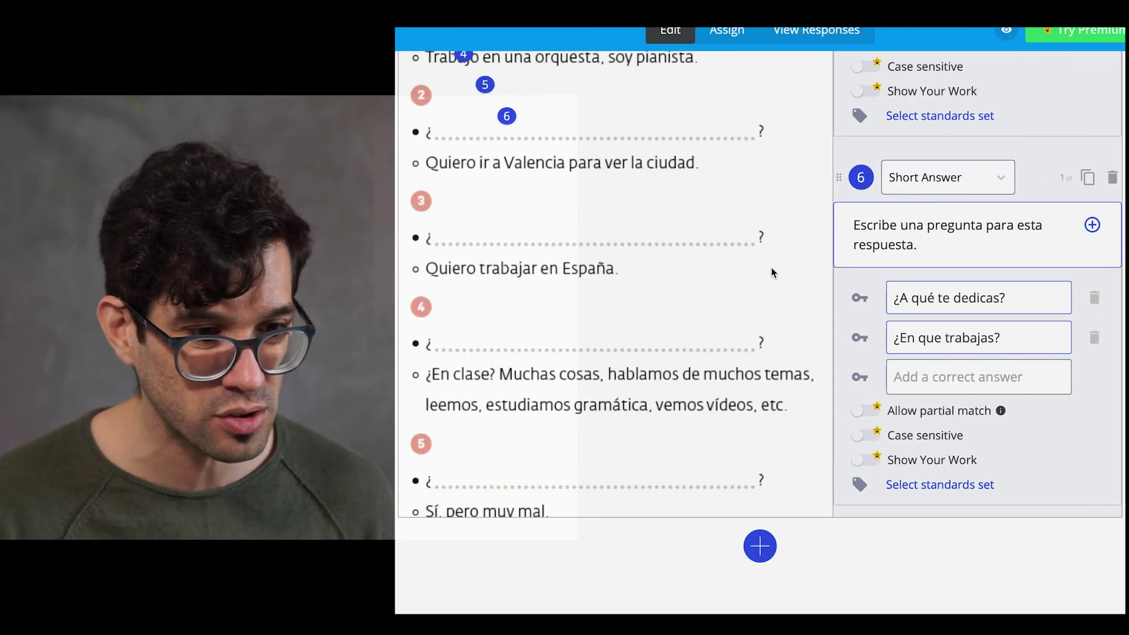
scroll(770, 269, "up", 1)
scroll(771, 269, "down", 1)
scroll(765, 282, "up", 5)
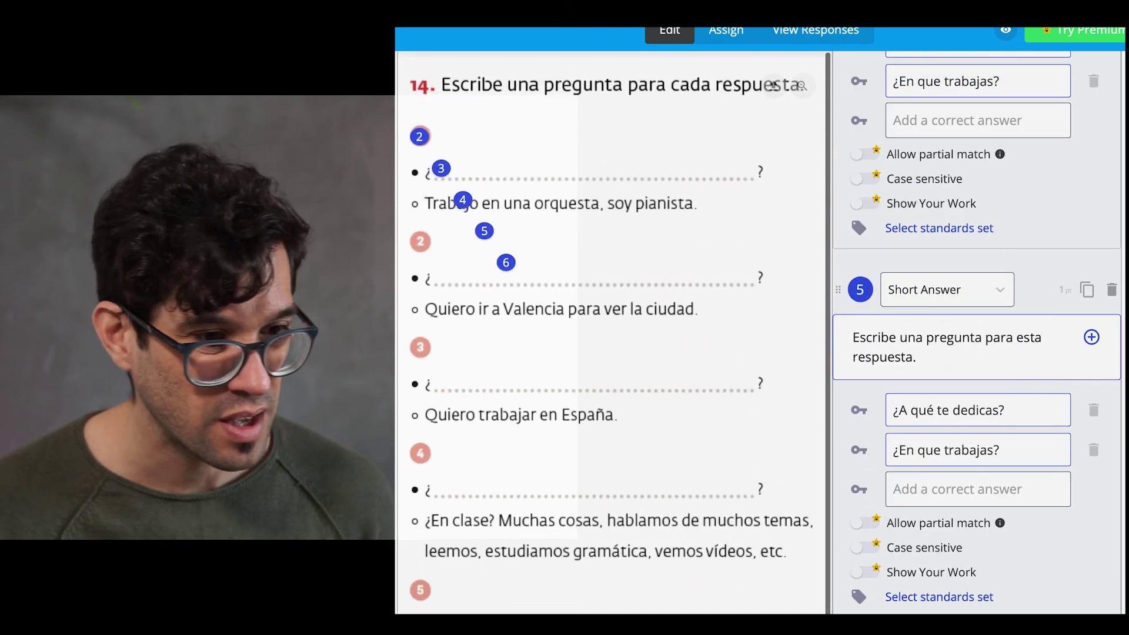
left_click_drag(435, 175, 424, 243)
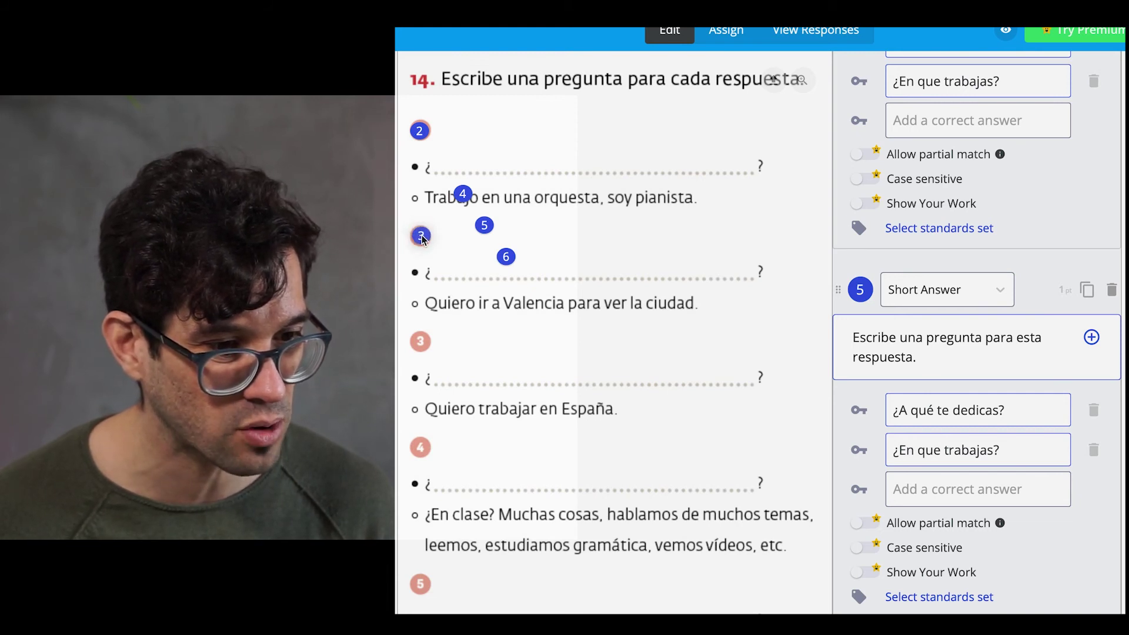
mouse_move(464, 204)
left_mouse_down()
mouse_move(427, 347)
mouse_move(421, 340)
left_mouse_up()
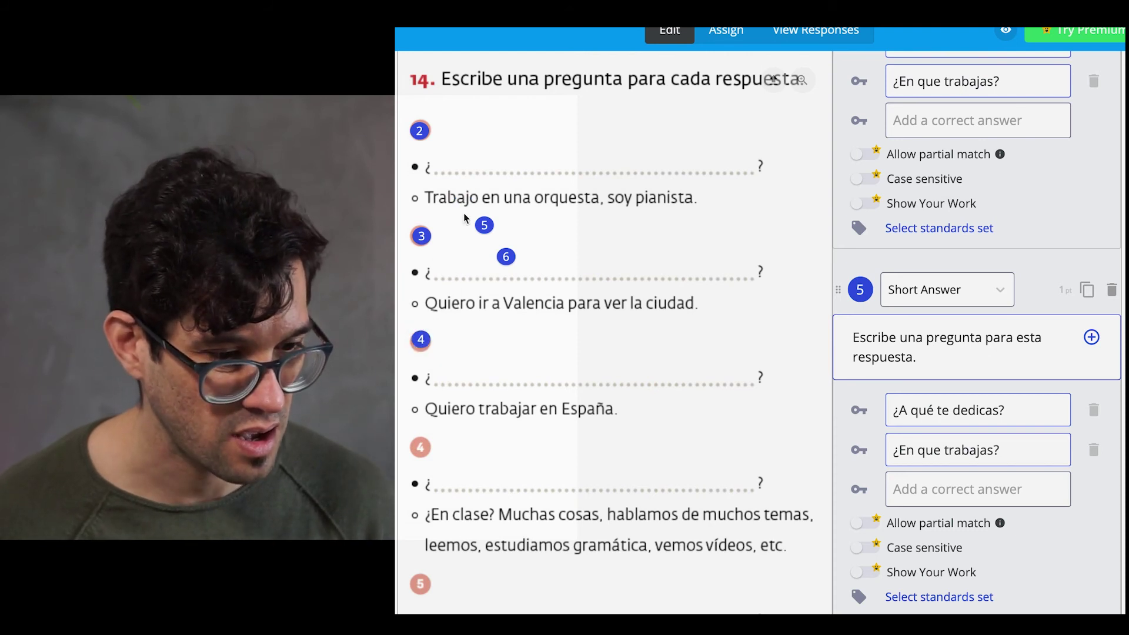
left_click_drag(484, 239, 422, 447)
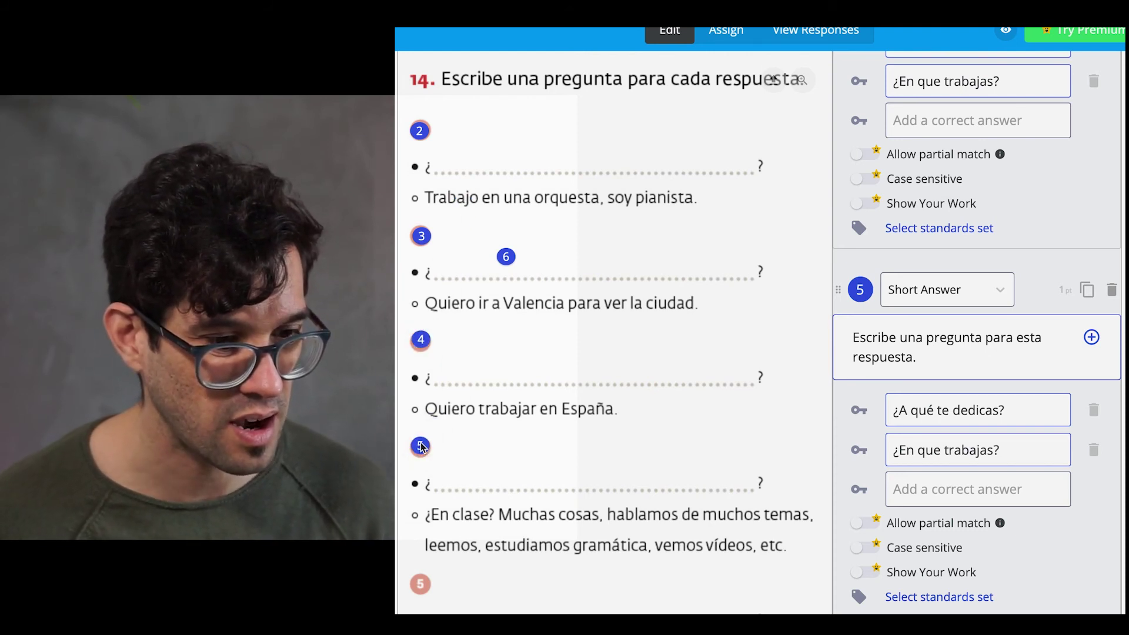
left_click_drag(504, 263, 479, 558)
left_click_drag(433, 602, 415, 586)
scroll(1000, 247, "up", 1)
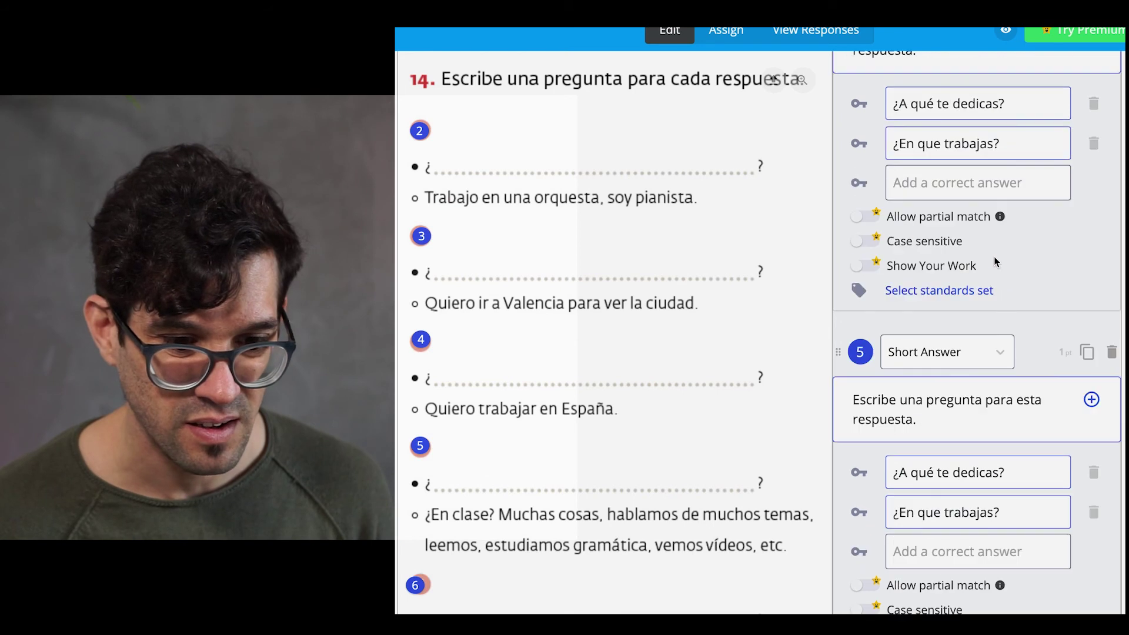
Replace the first correct answer of question 3 with "¿Para qué quieres ir a Valencia?"
scroll(994, 256, "up", 10)
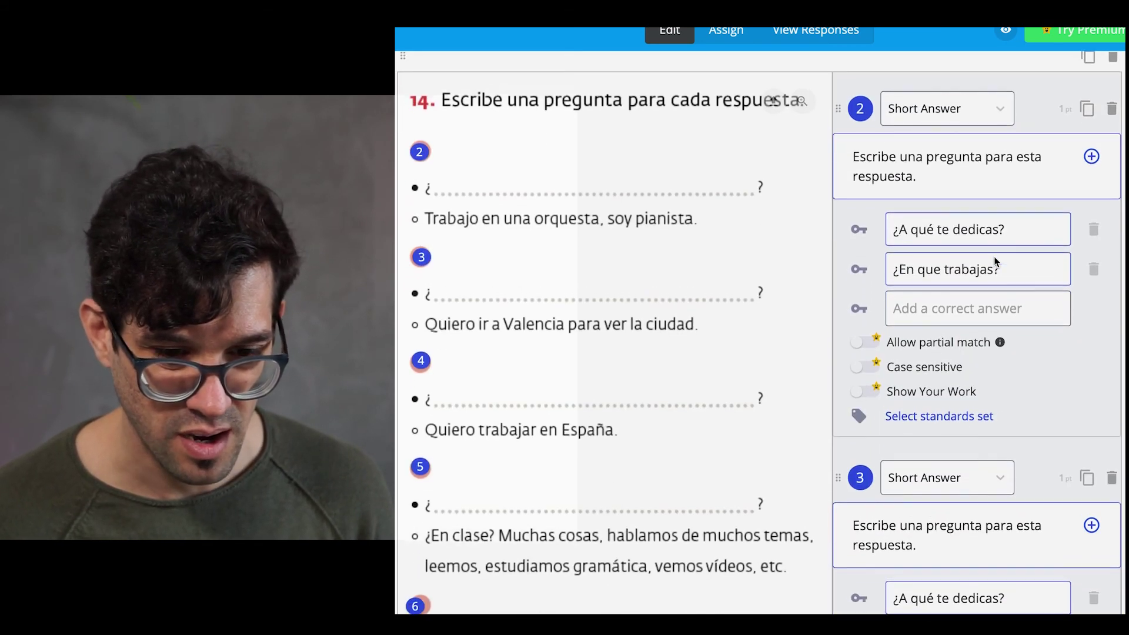
scroll(994, 256, "down", 3)
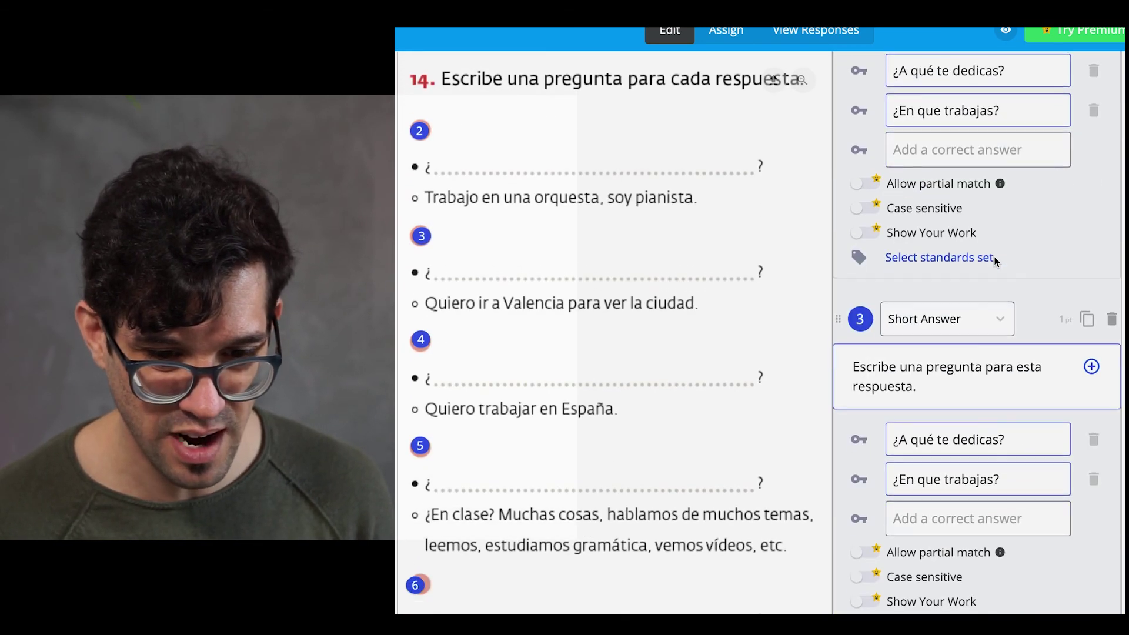
triple_click(957, 442)
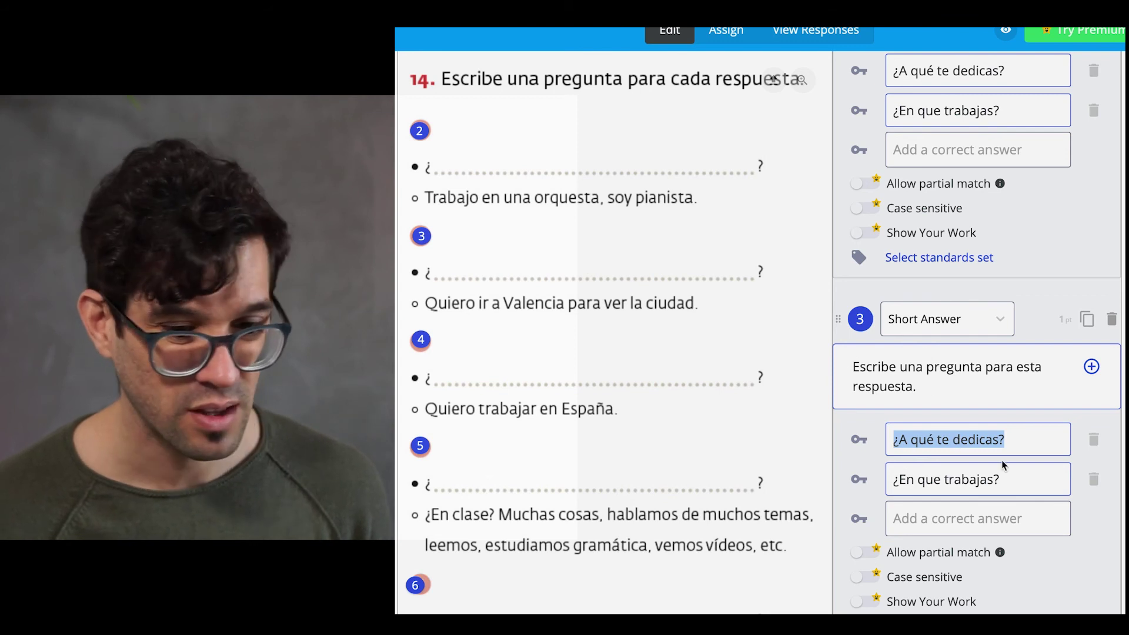
left_click(981, 436)
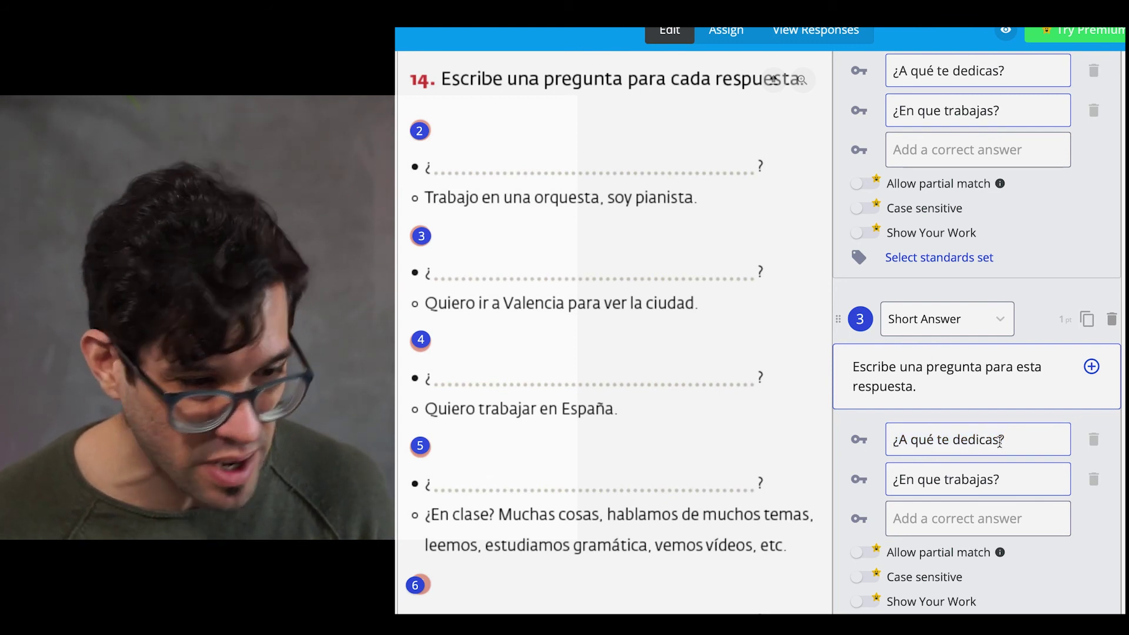
left_click_drag(999, 441, 902, 443)
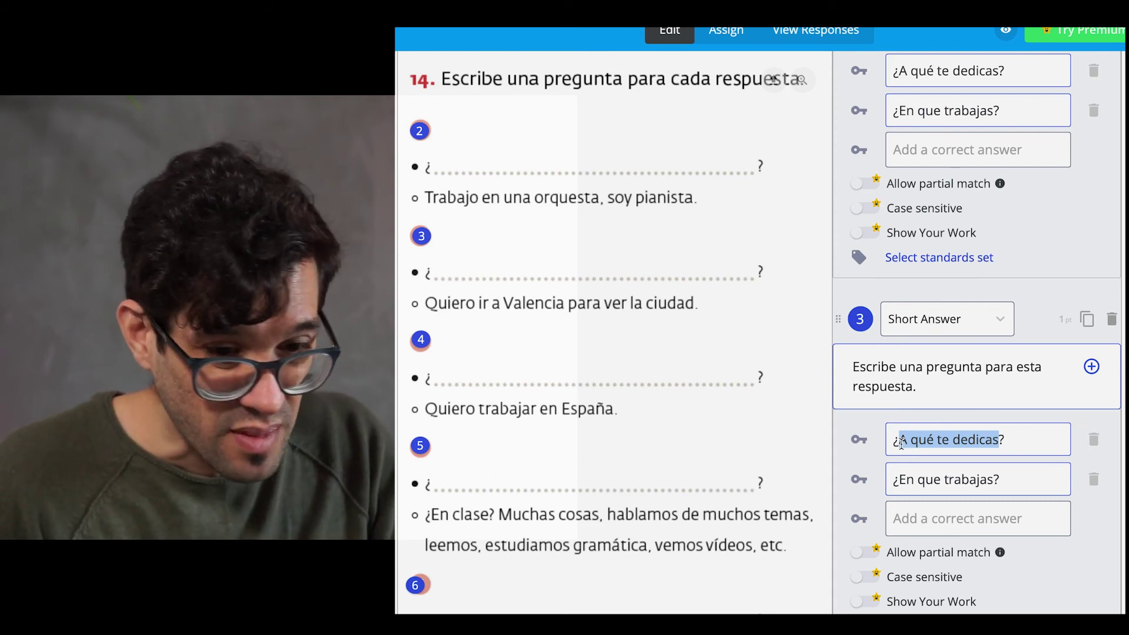
type("Para ")
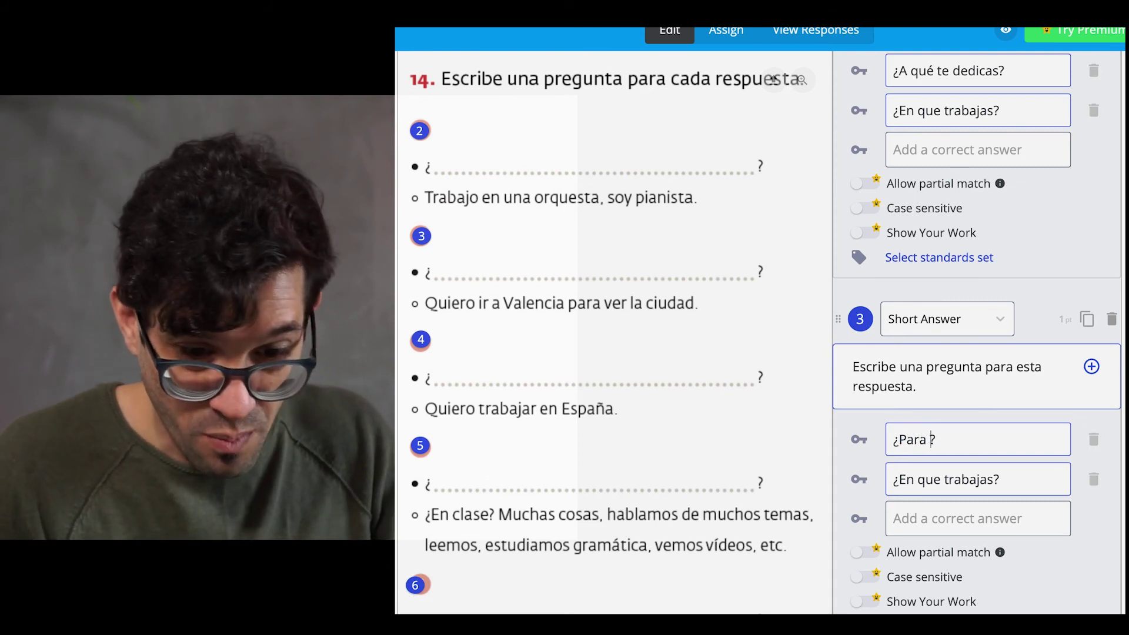
type("qué quieres ir")
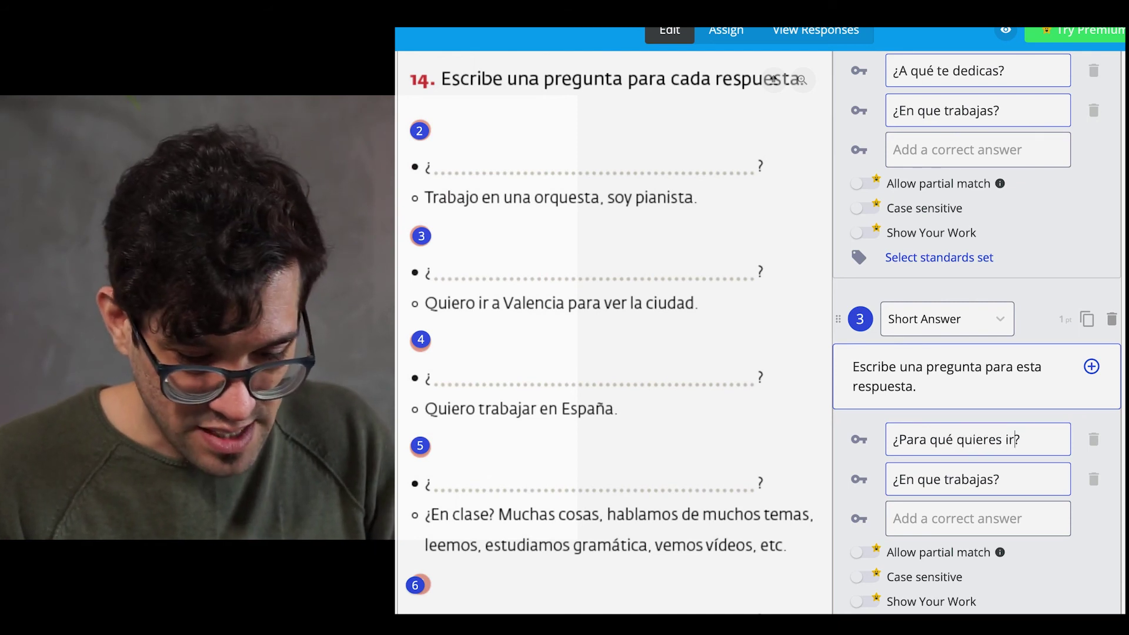
type("lencia")
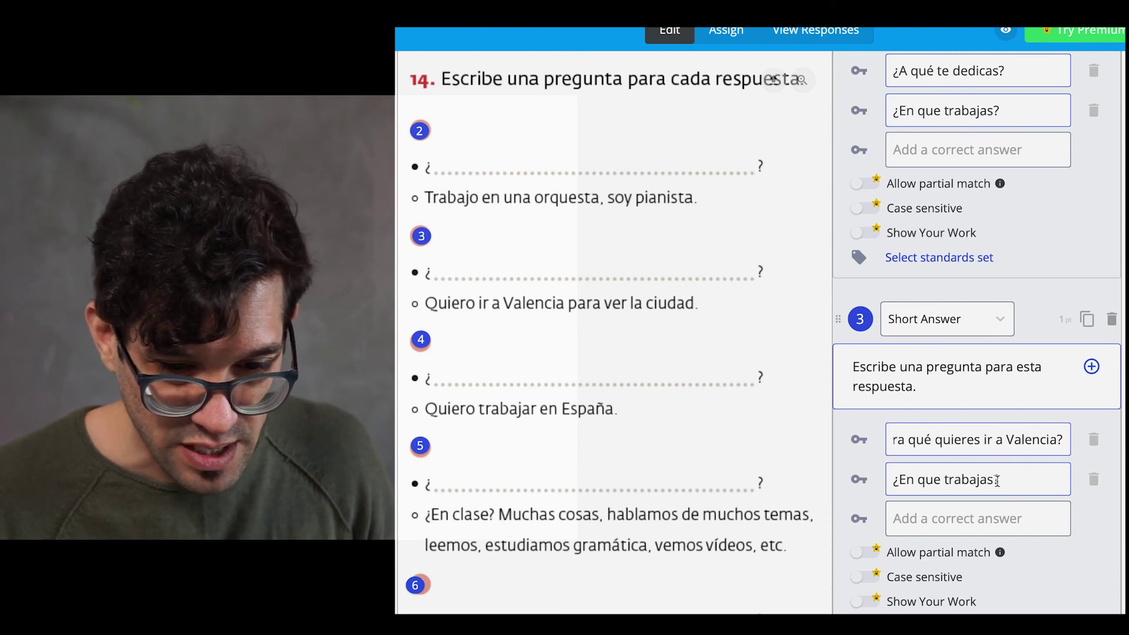
Replace the second correct answer of question 3 with "¿Por qué quieres ir a Valencia?"
left_click_drag(996, 480, 915, 484)
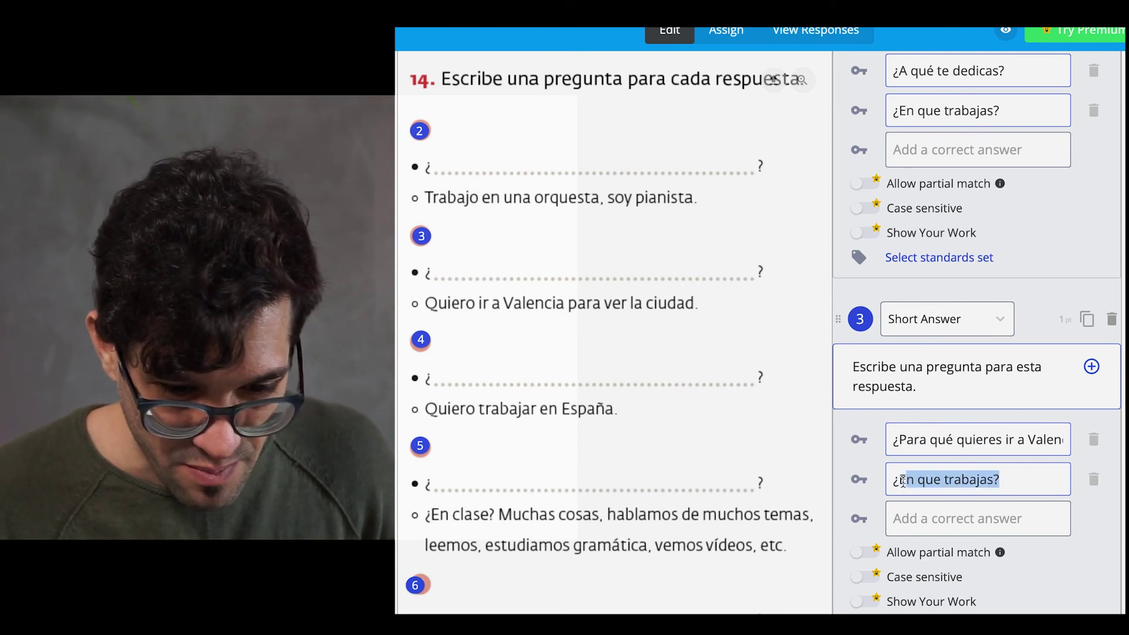
left_click(903, 481)
left_click_drag(904, 481, 988, 480)
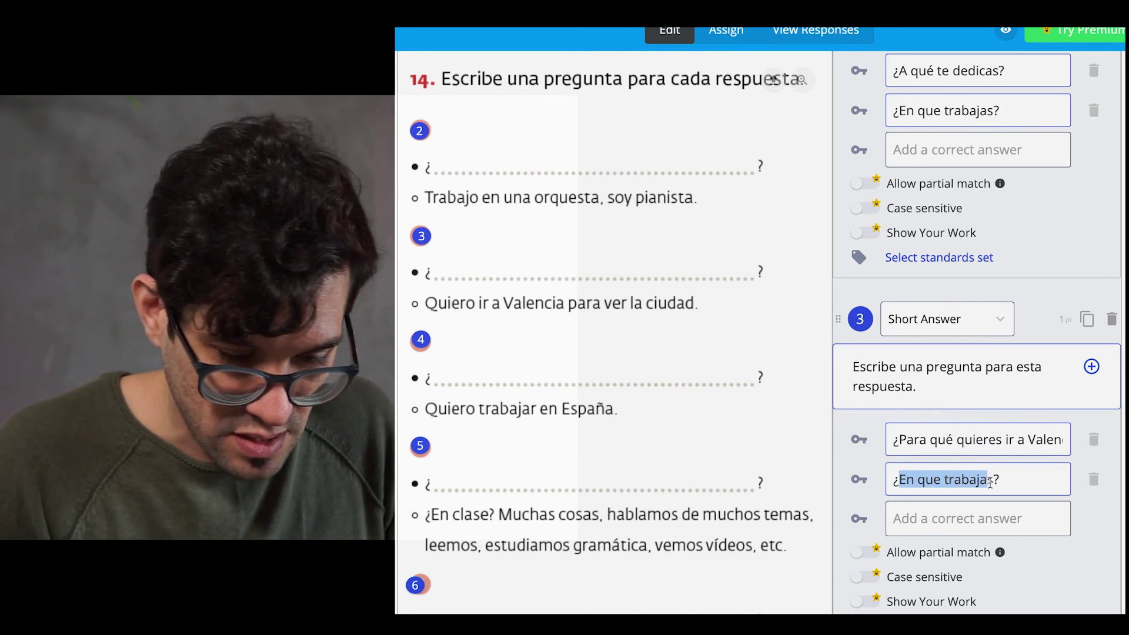
type("Por q")
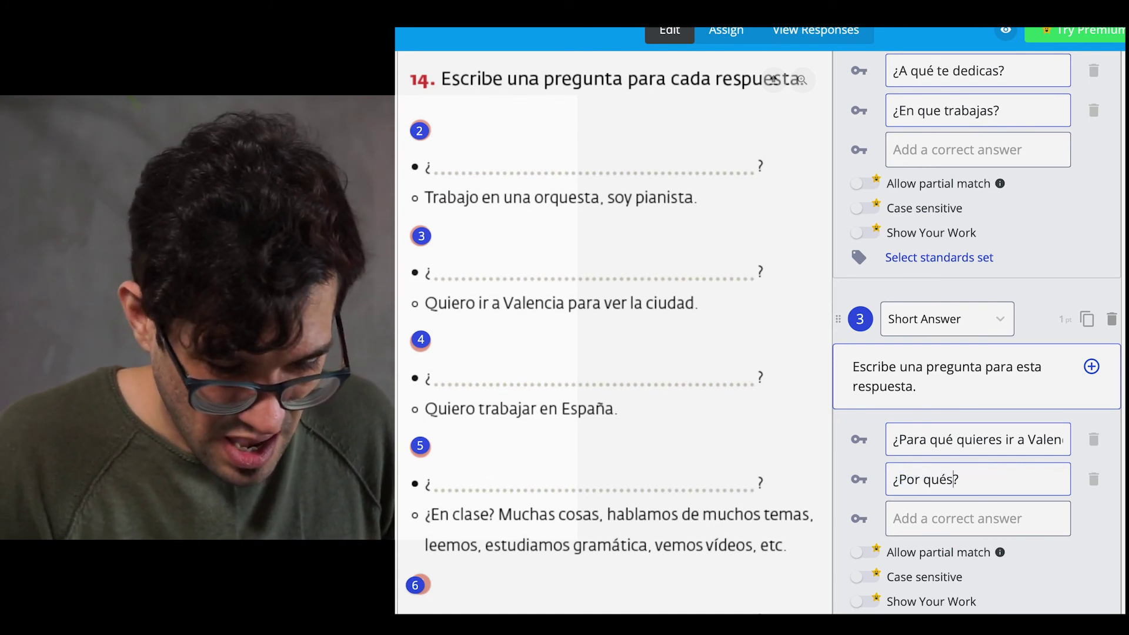
type("ué quiere")
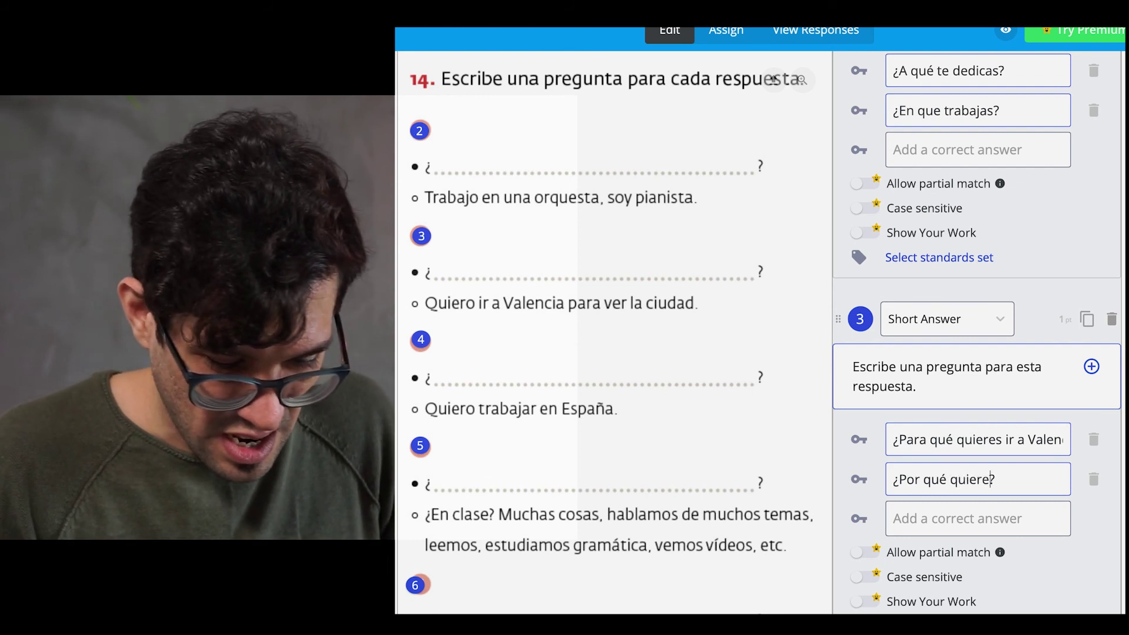
type("s ir a Va")
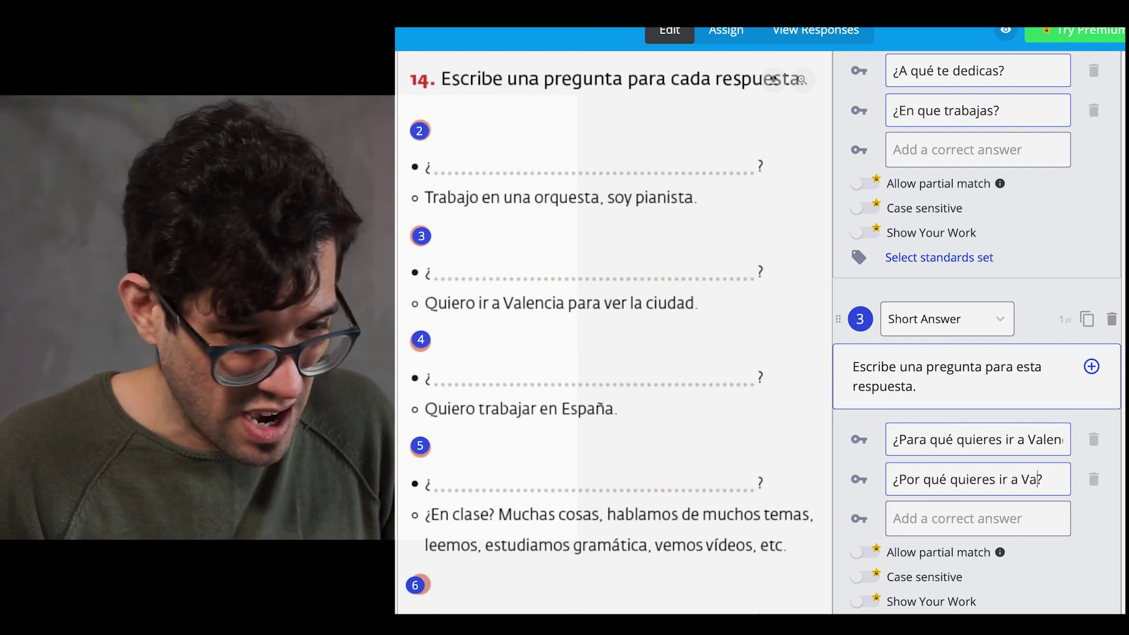
type("lencia")
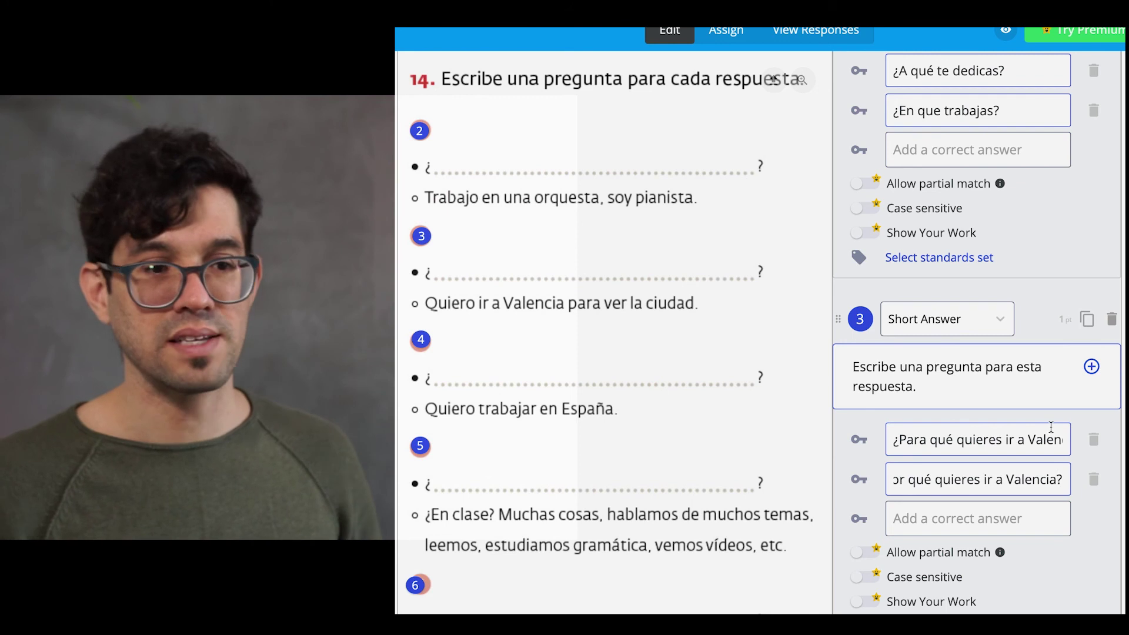